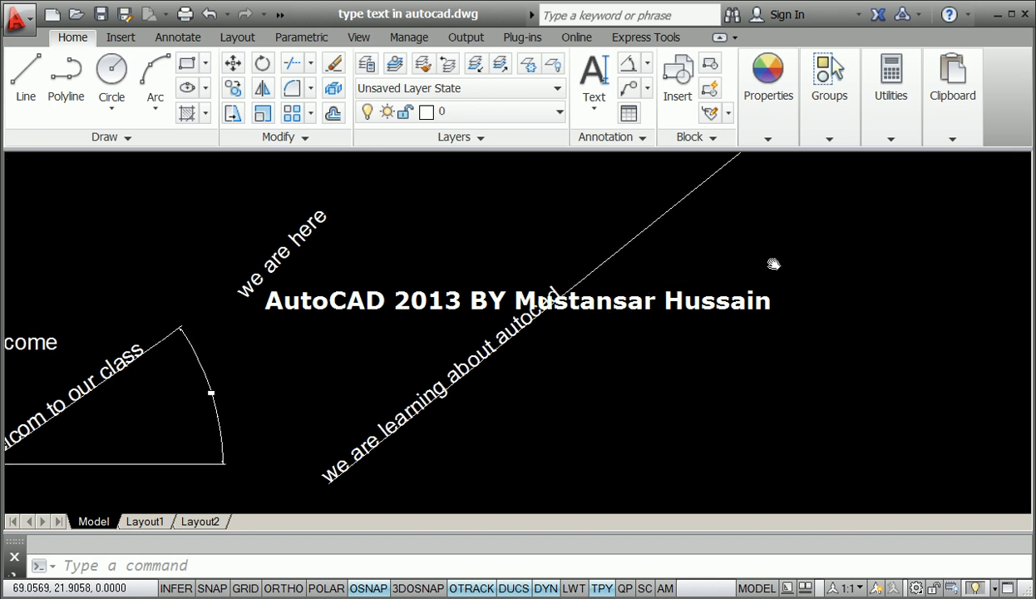
Step: Start a single-line text in an empty area of the drawing with height 1 and rotation angle 0
mouse_move(829, 263)
middle_down()
mouse_move(693, 266)
mouse_move(476, 218)
middle_up()
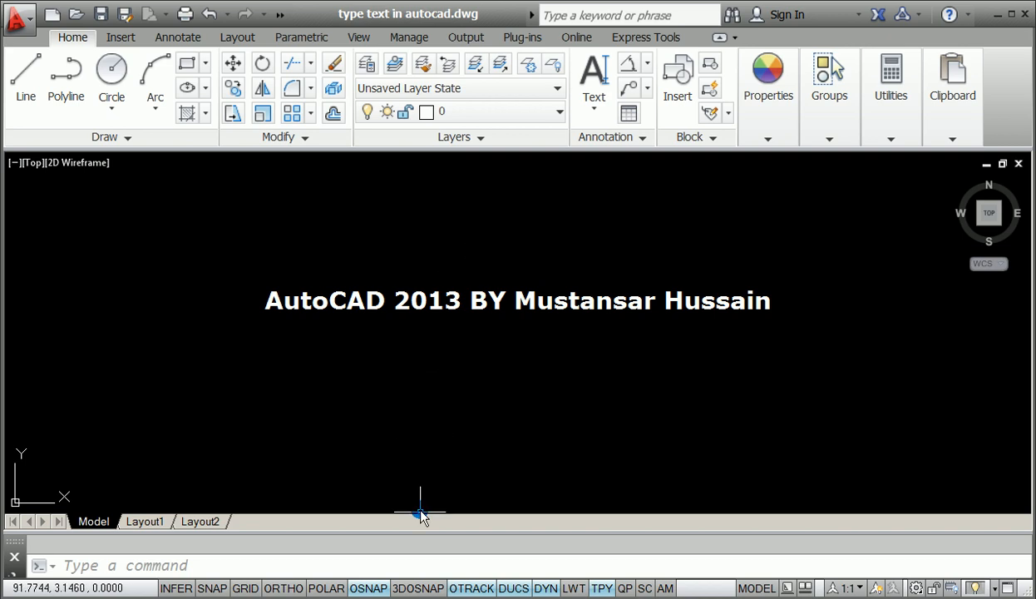
click(409, 569)
click(409, 570)
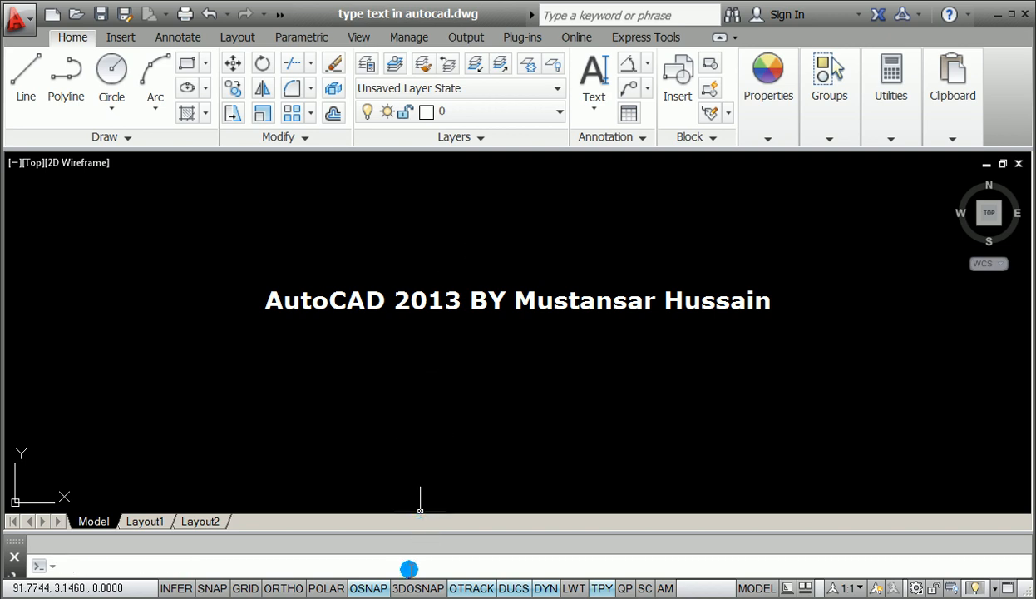
text(text)
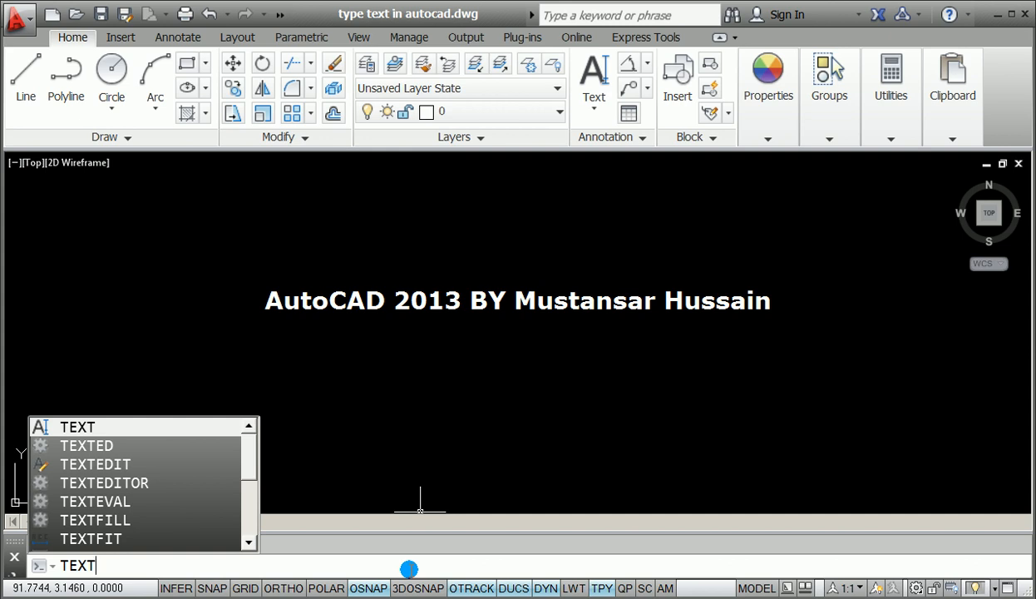
key(Return)
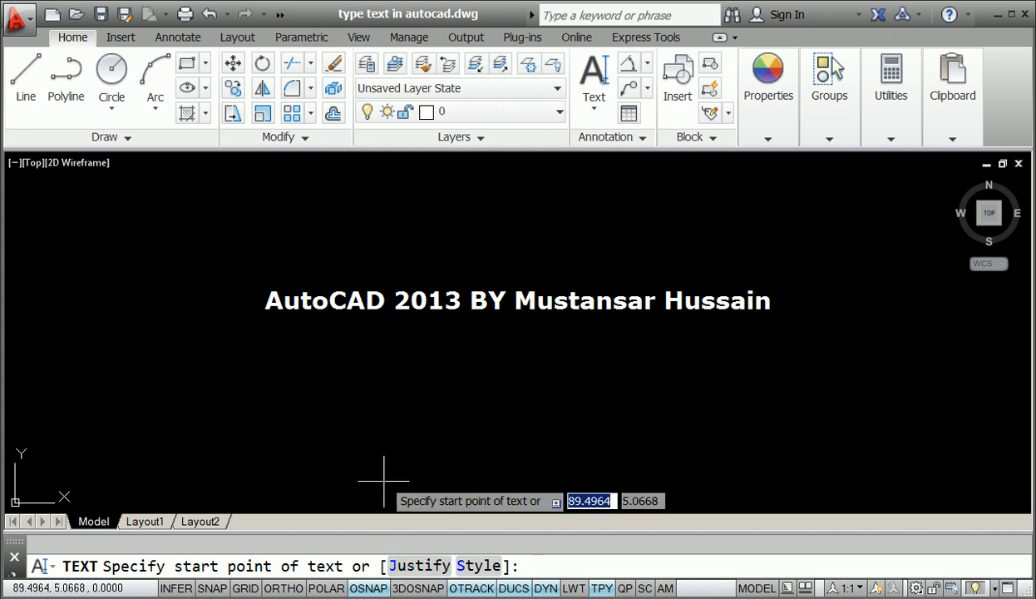
click(327, 252)
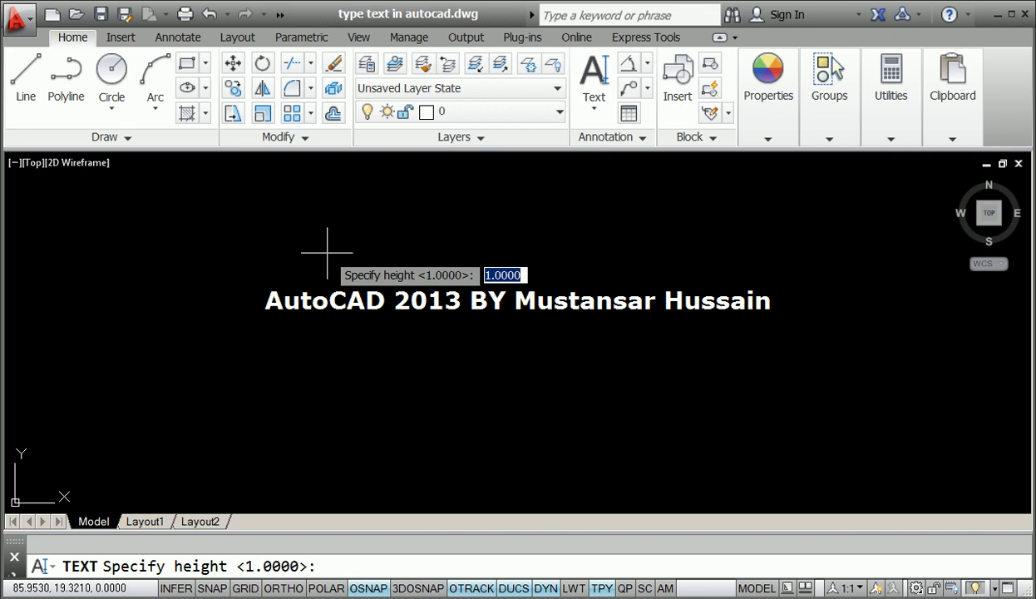
text(1)
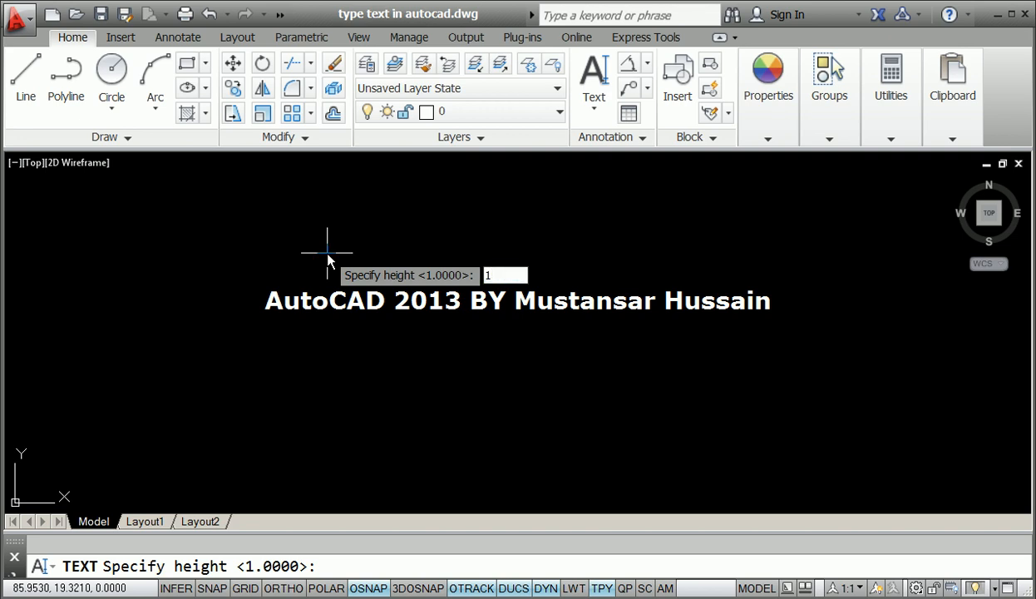
key(Return)
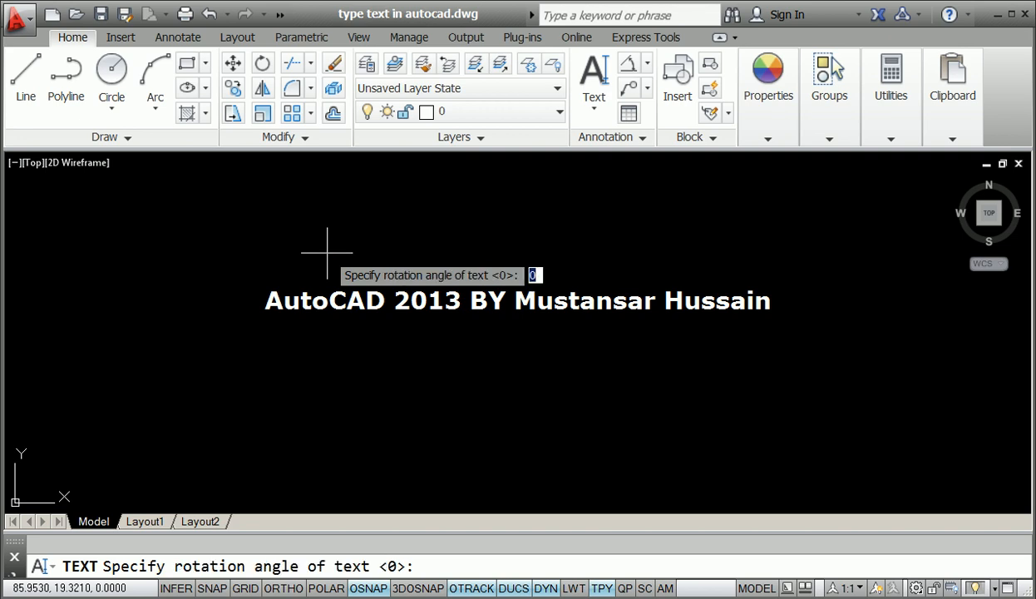
text(0)
key(Return)
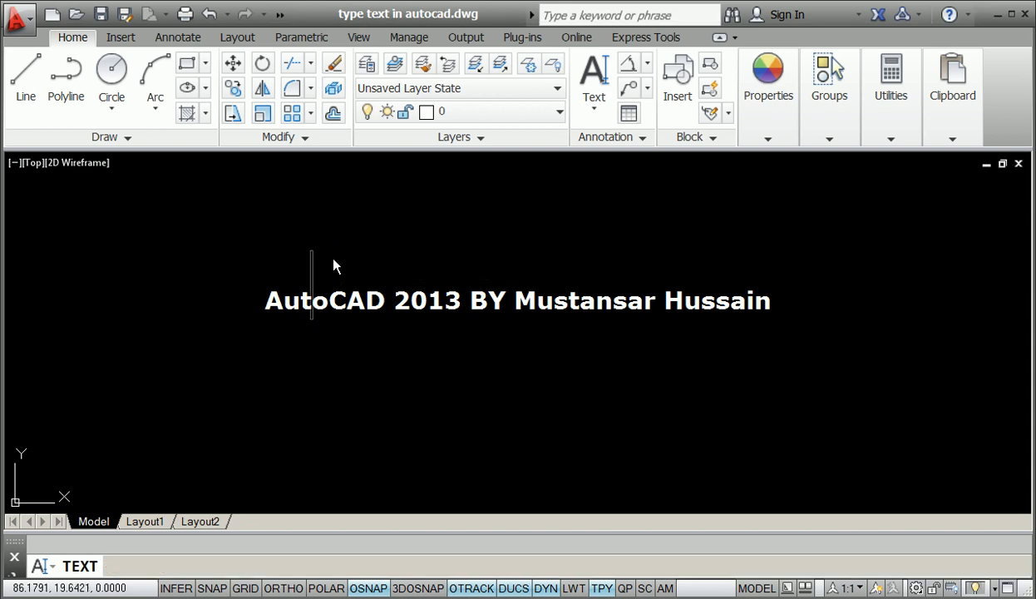
Step: Write the text on three lines, "we are learning about", "autocad" and "and you???", and finish the text command
text(we)
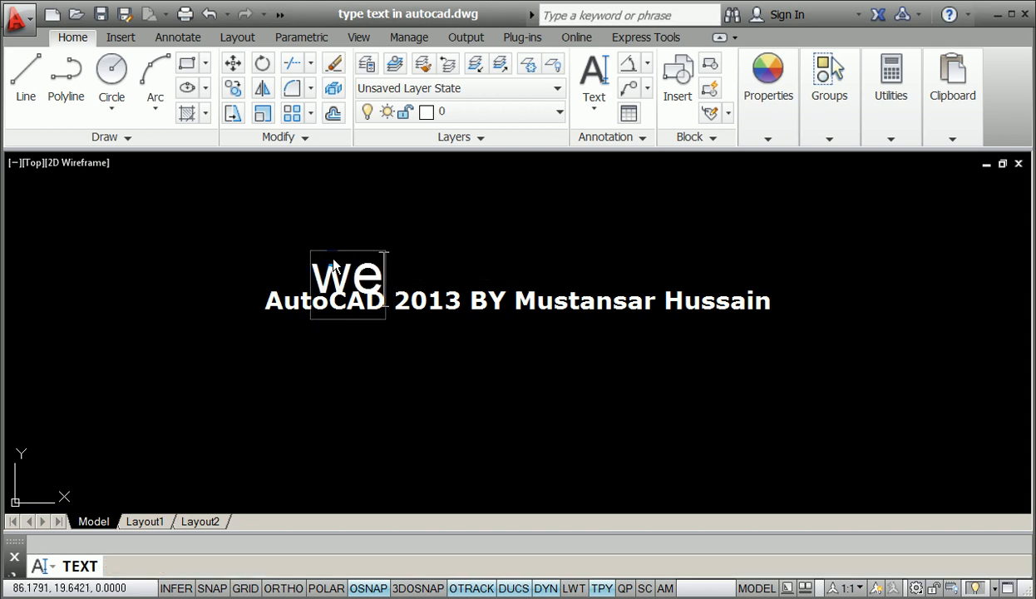
text( are learning)
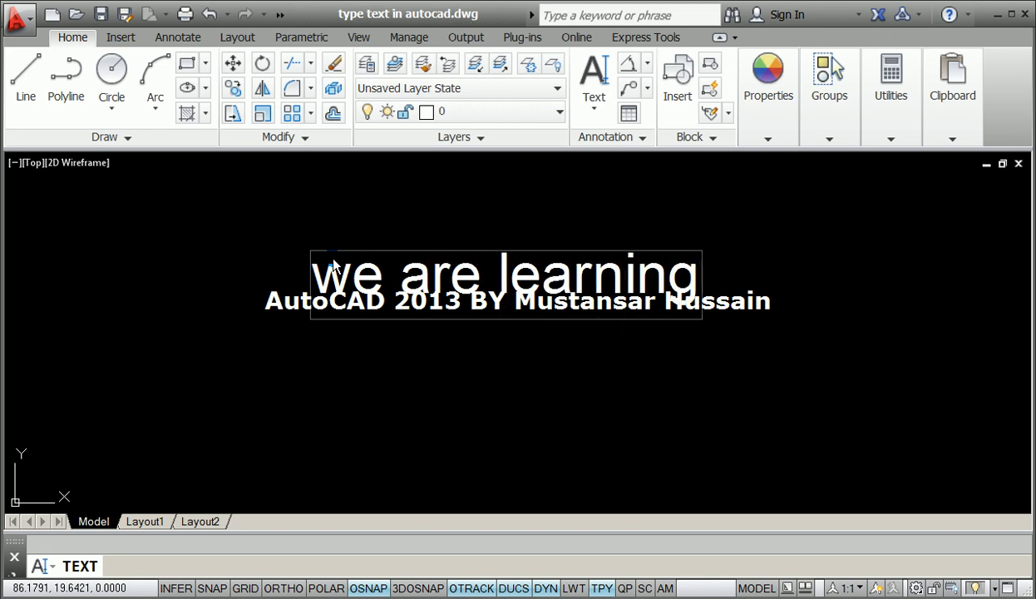
text( about)
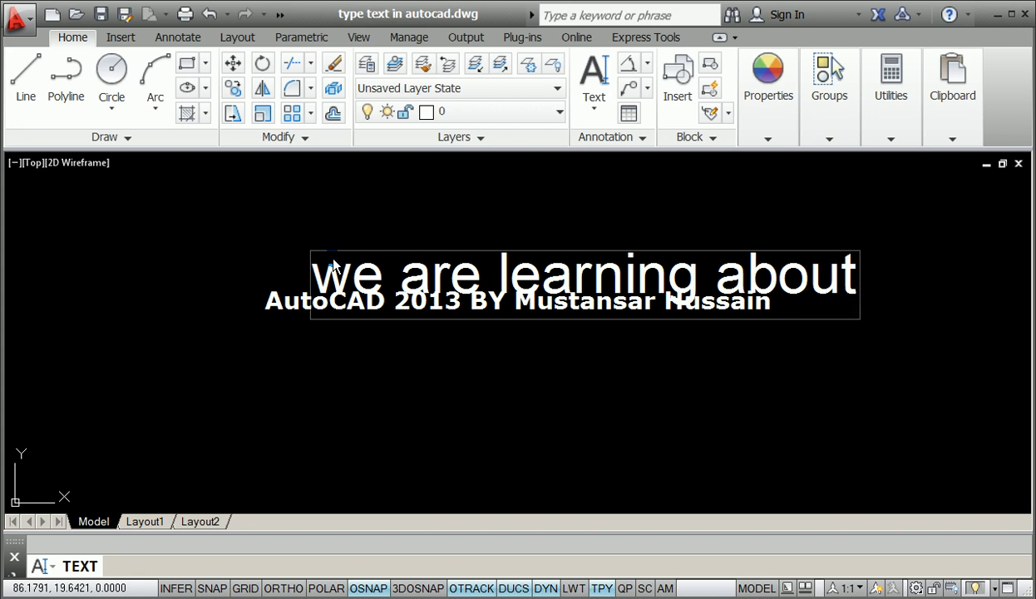
key(Return)
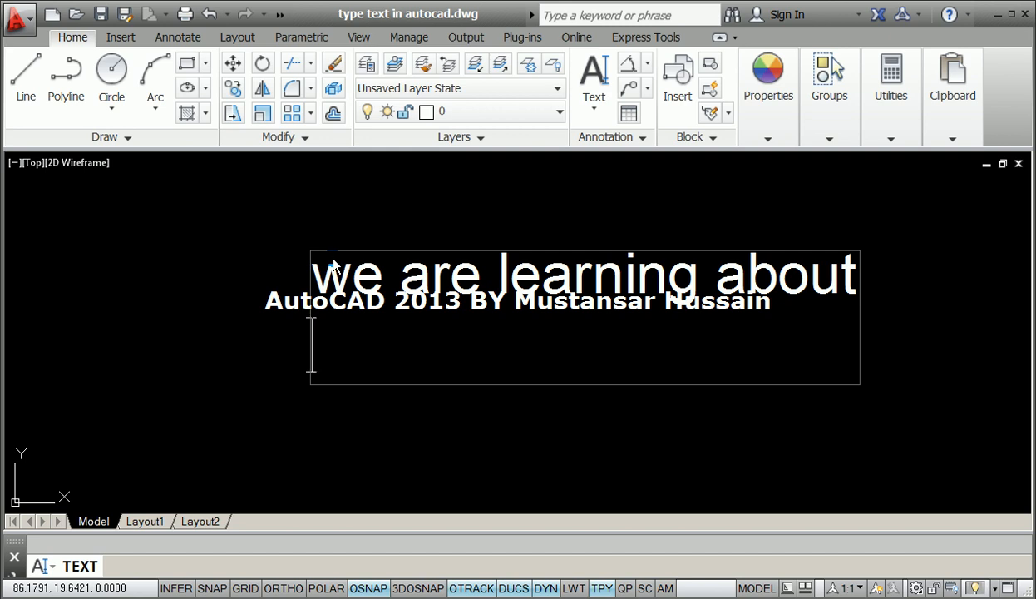
text(autocad)
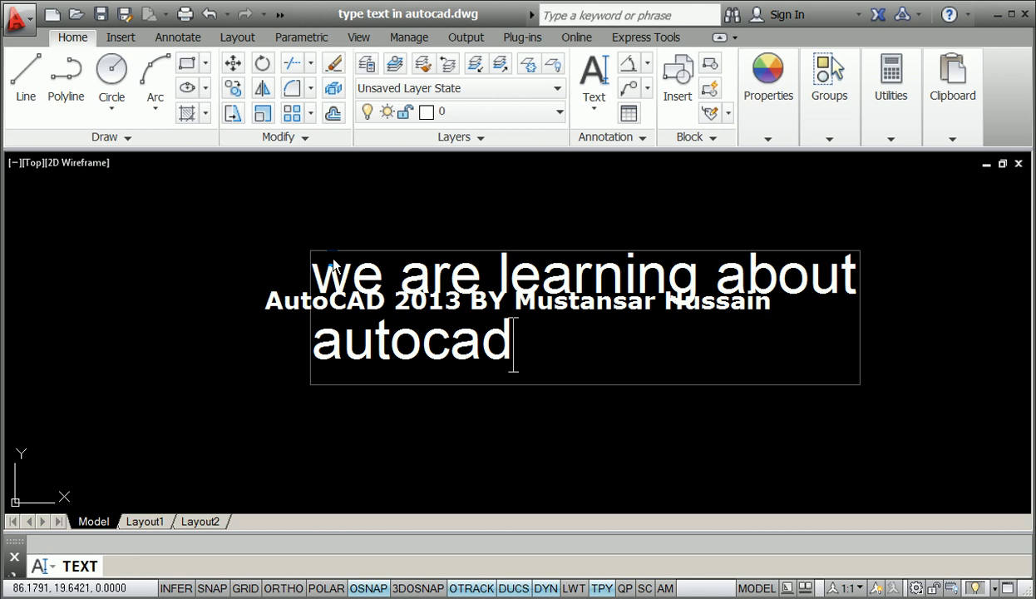
key(Return)
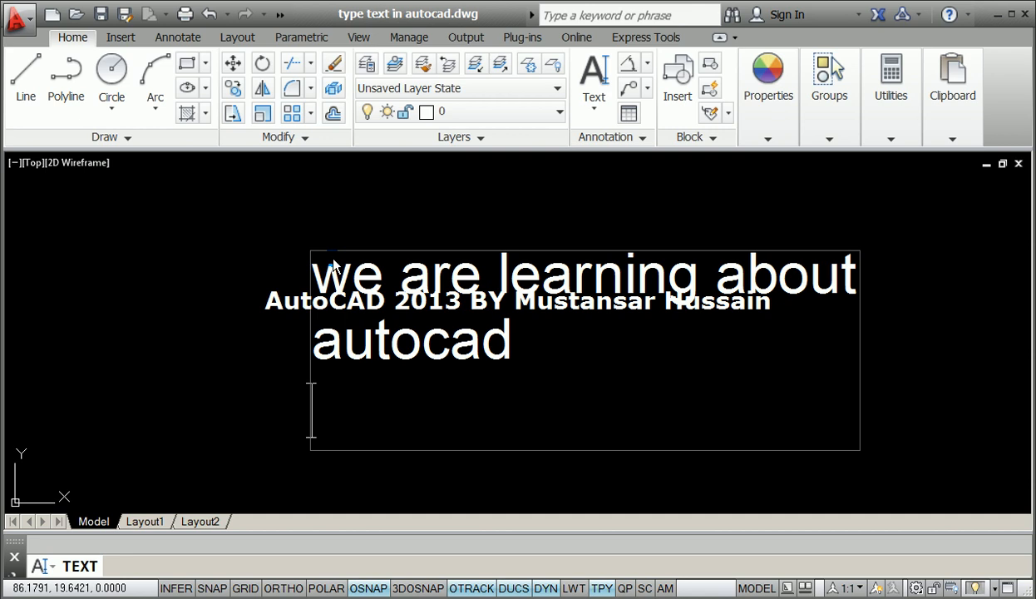
text(and y)
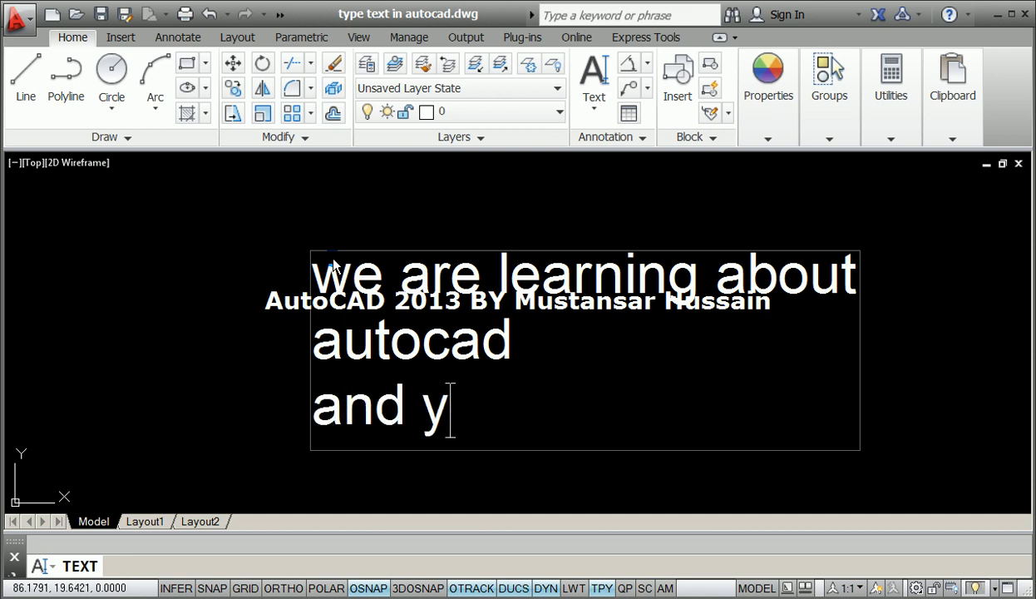
text(ou???)
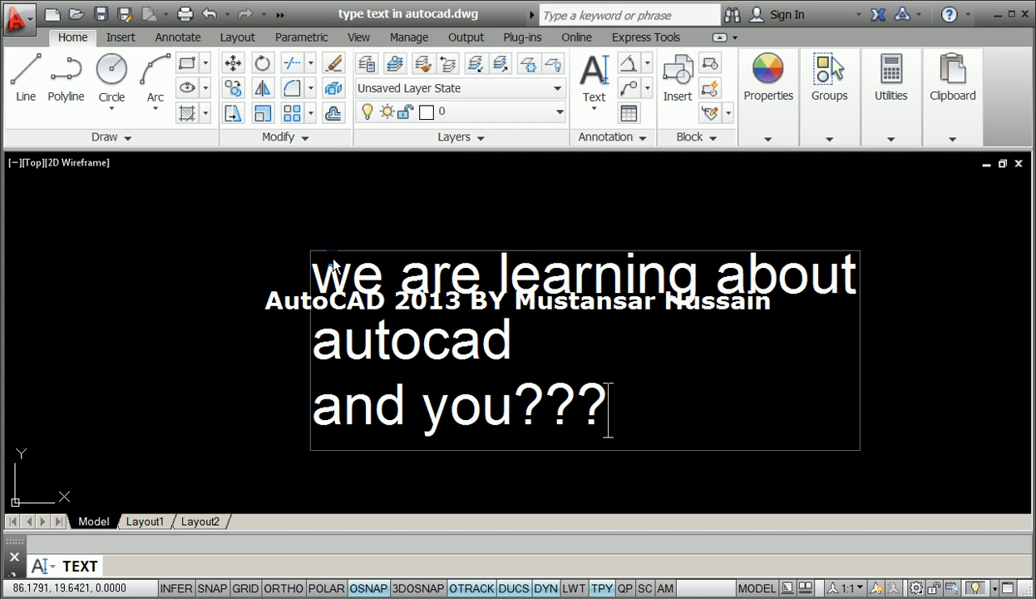
key(Return)
key(Return)
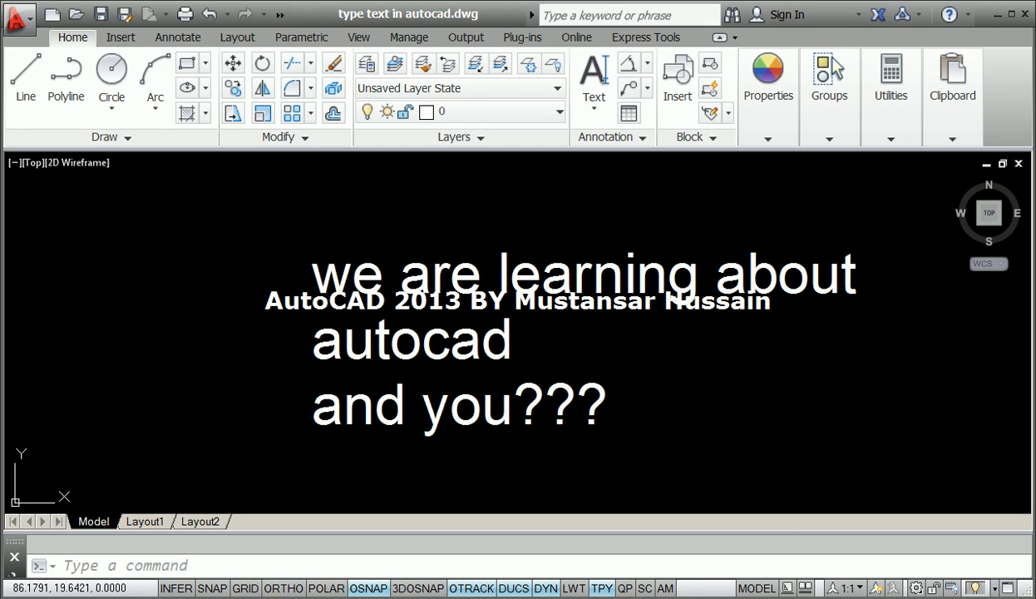
Step: Select the "we are learning about" line on its own to check whether each text line is a separate object
scroll(364, 219, down, 2)
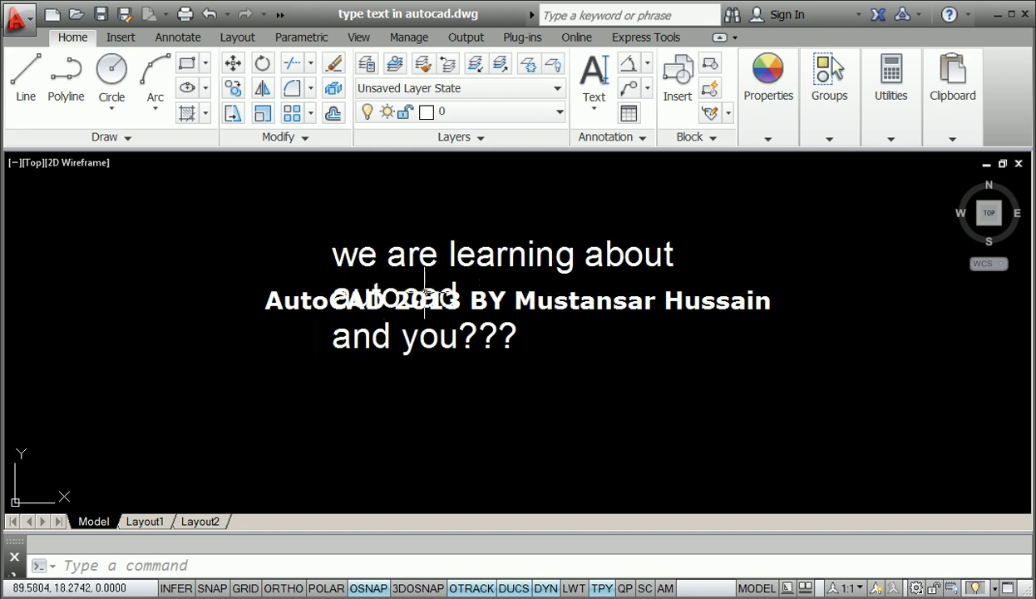
click(424, 261)
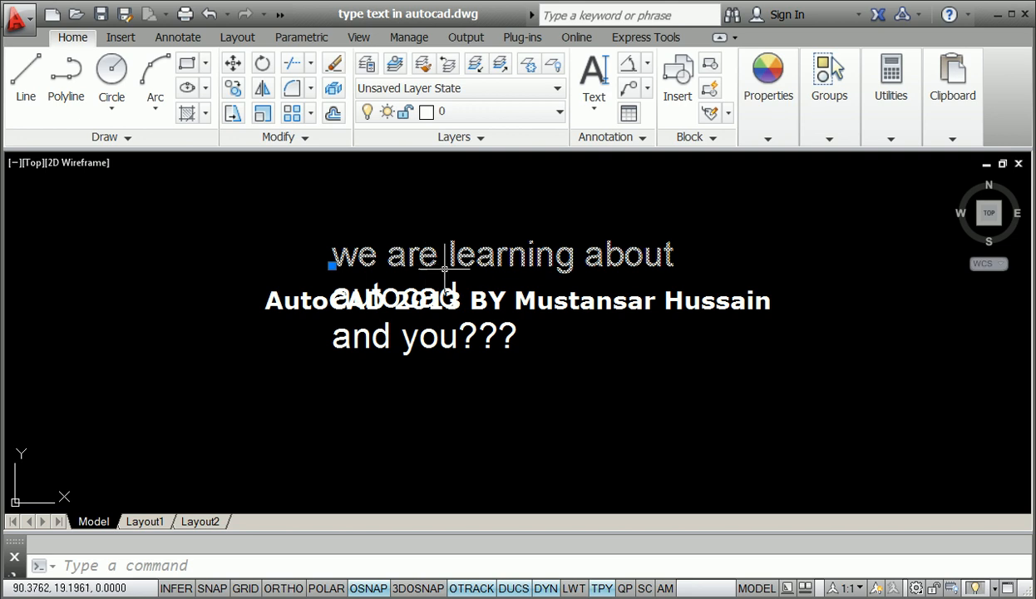
key(Escape)
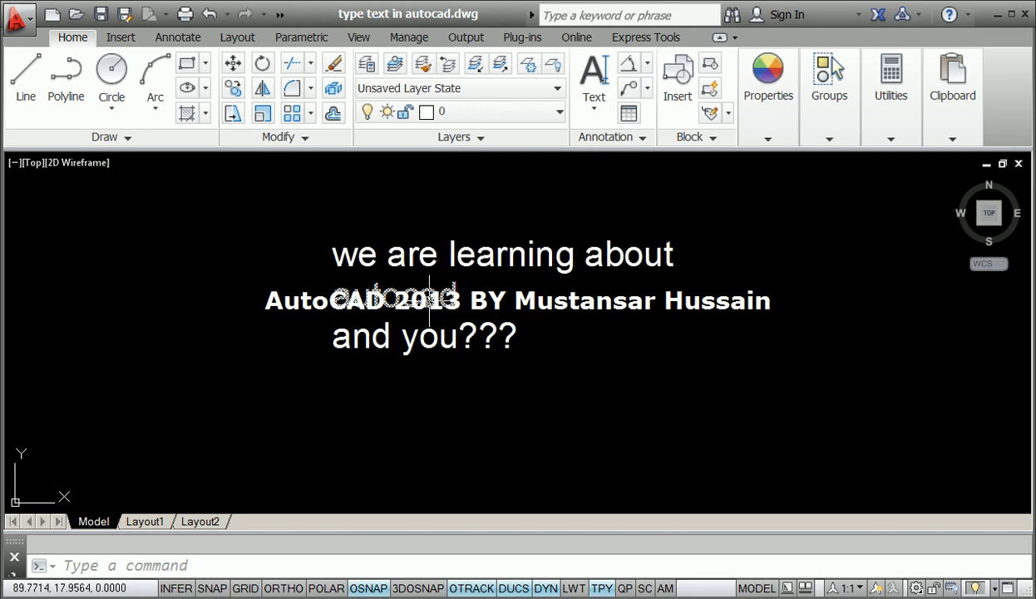
click(408, 259)
scroll(370, 273, down, 2)
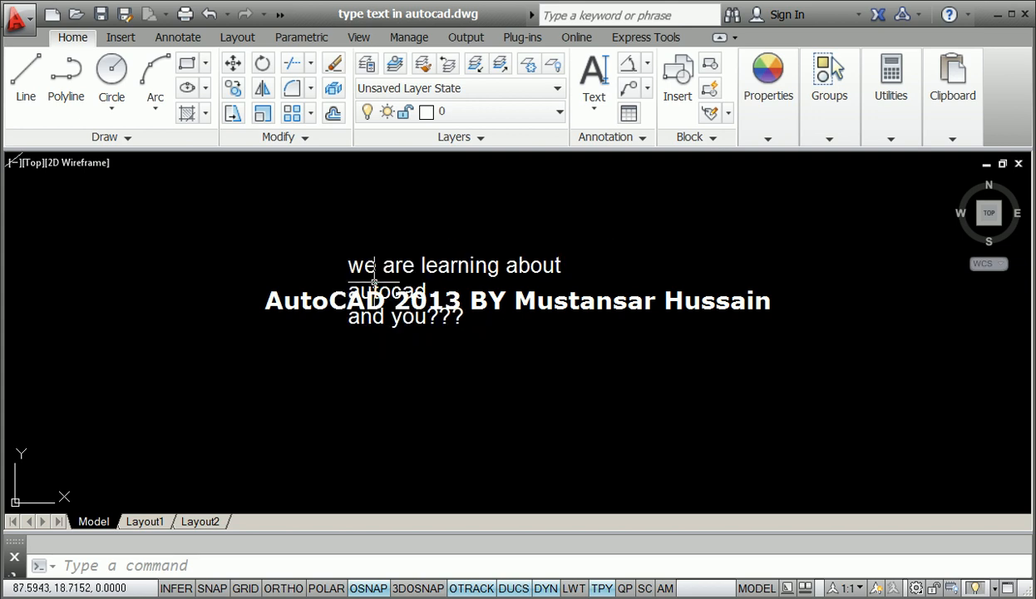
Step: Move the "autocad" text line out of the block to a spot up and to the right of the other lines
mouse_move(457, 283)
middle_down()
mouse_move(241, 286)
mouse_move(227, 248)
middle_up()
click(211, 253)
text(m)
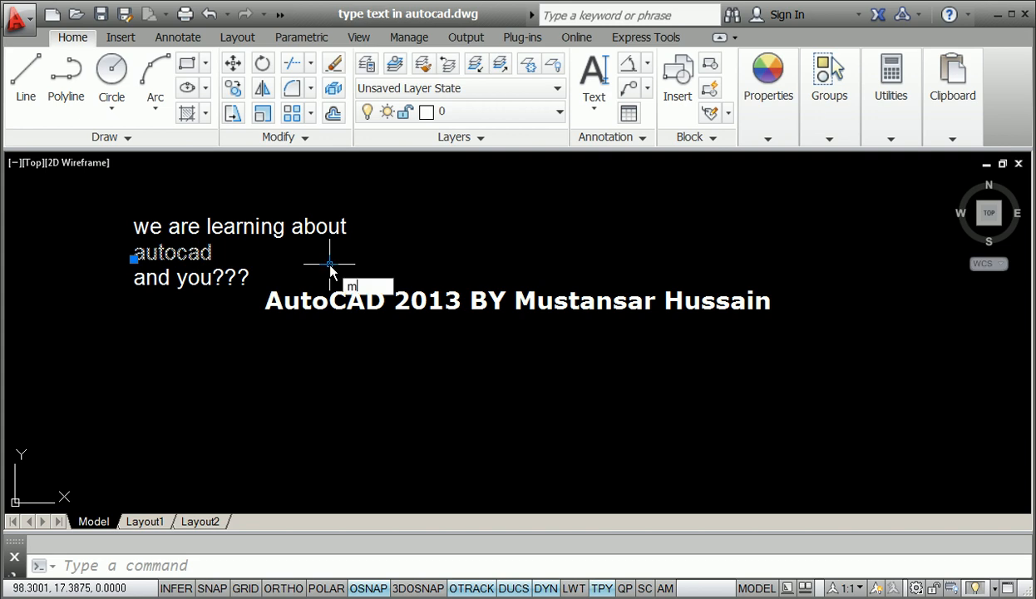
key(Return)
click(271, 317)
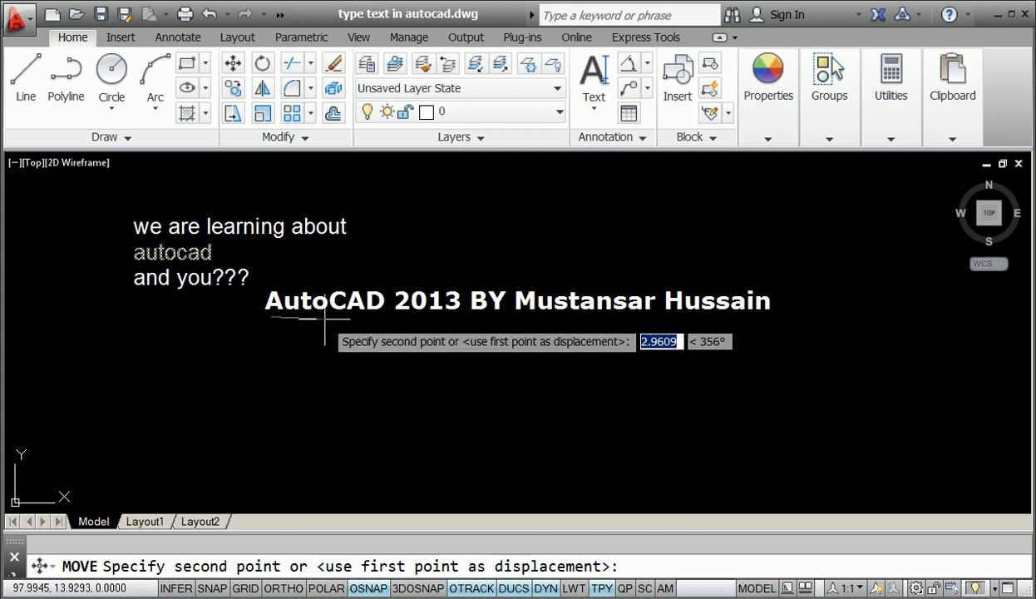
click(583, 262)
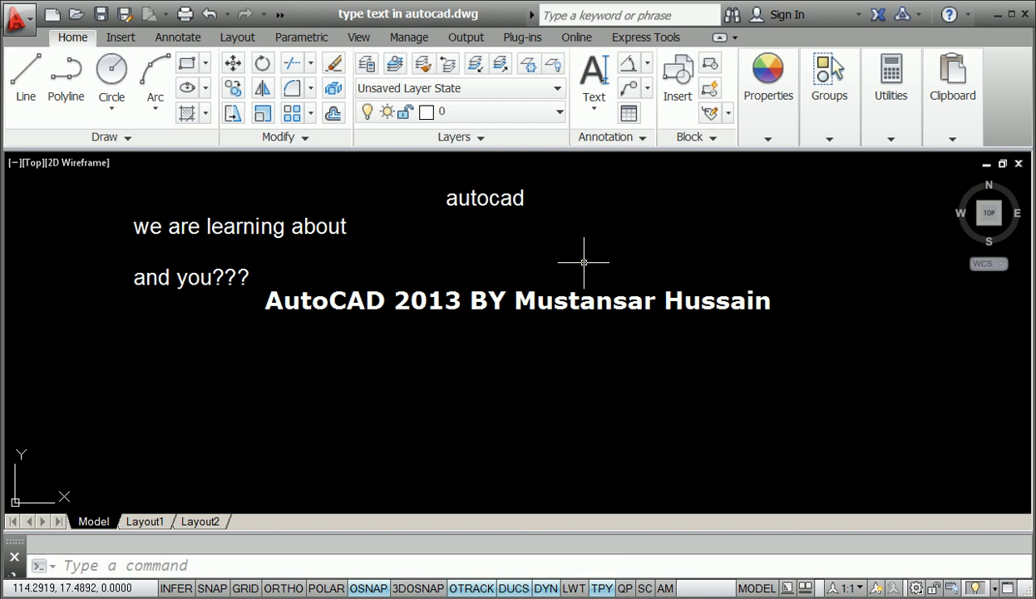
Step: Copy the moved "autocad" text to fifteen scattered places around the drawing and end the copy command
text(CO)
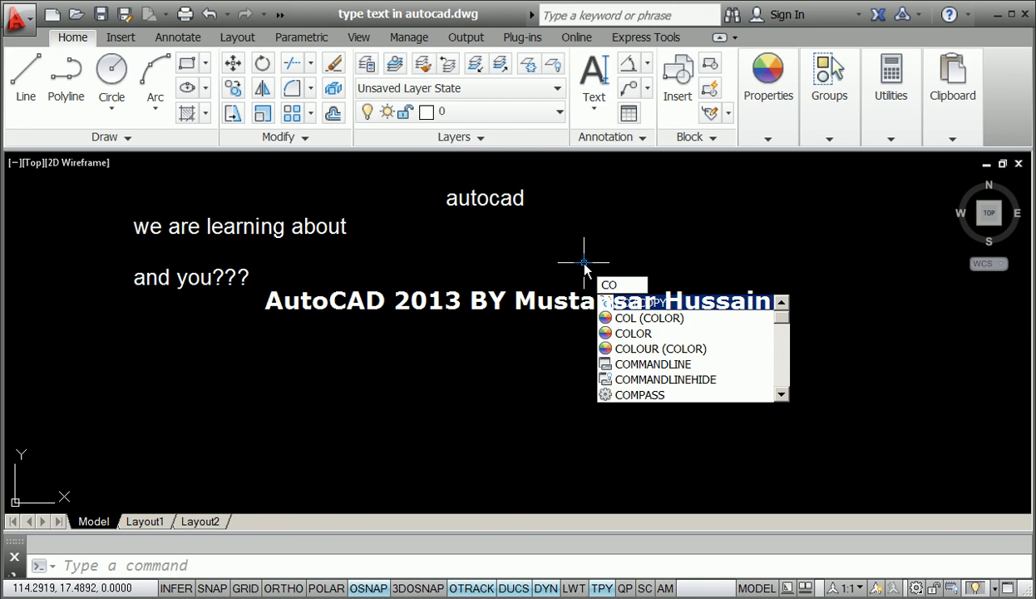
key(Return)
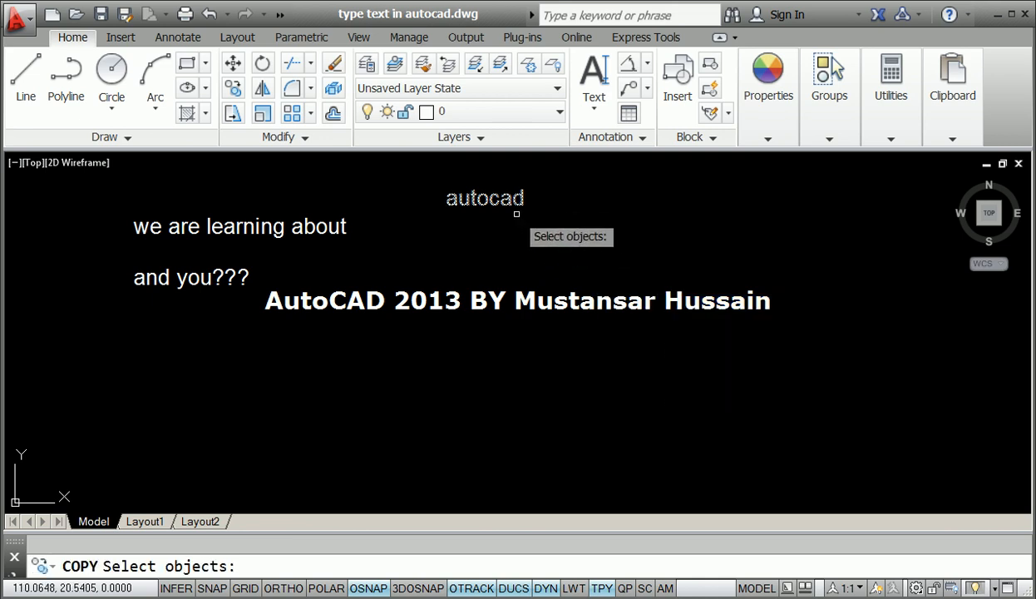
click(492, 199)
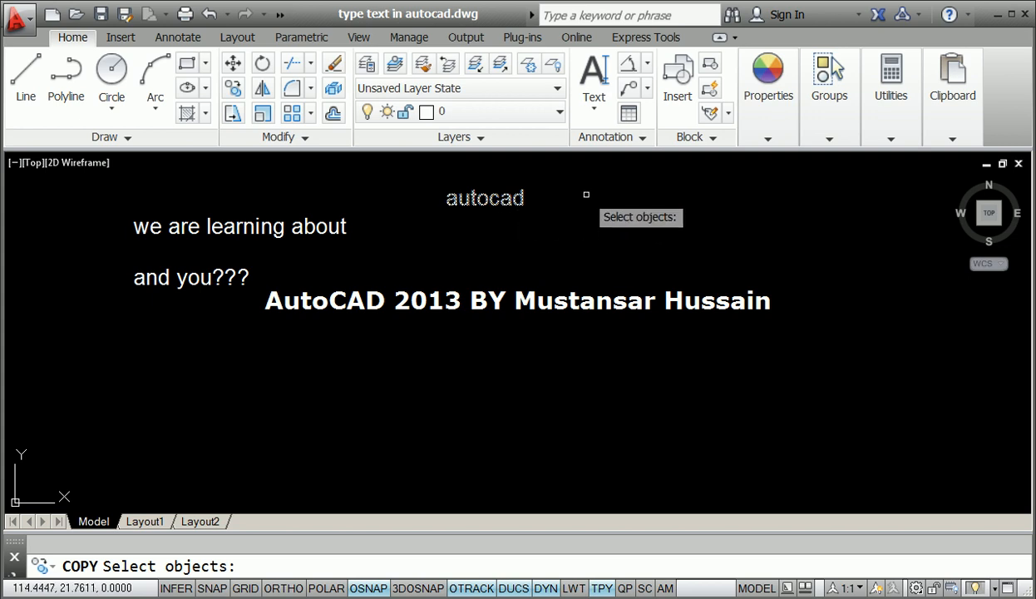
key(Return)
click(519, 261)
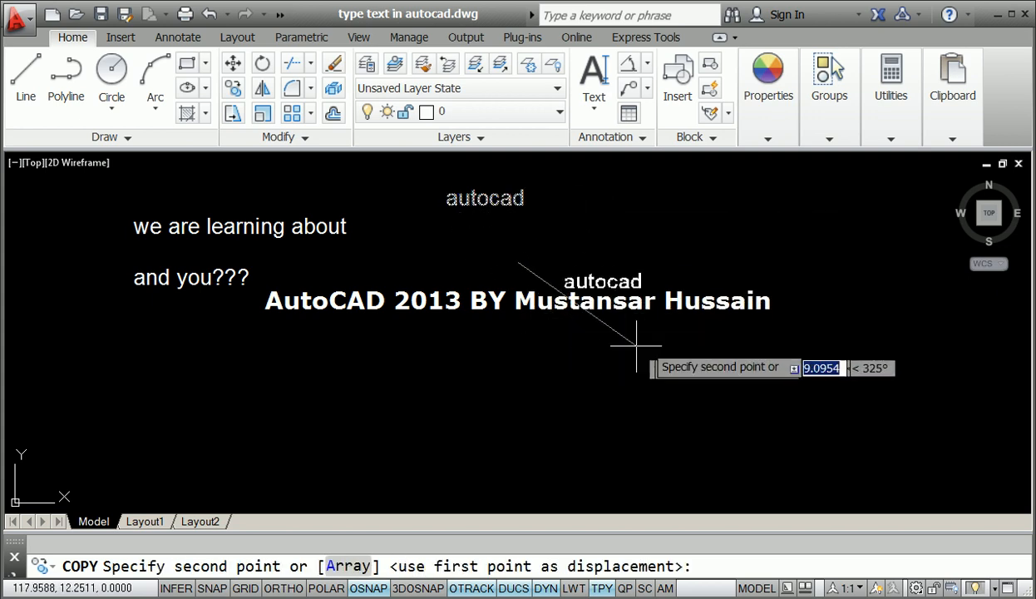
click(710, 274)
click(472, 333)
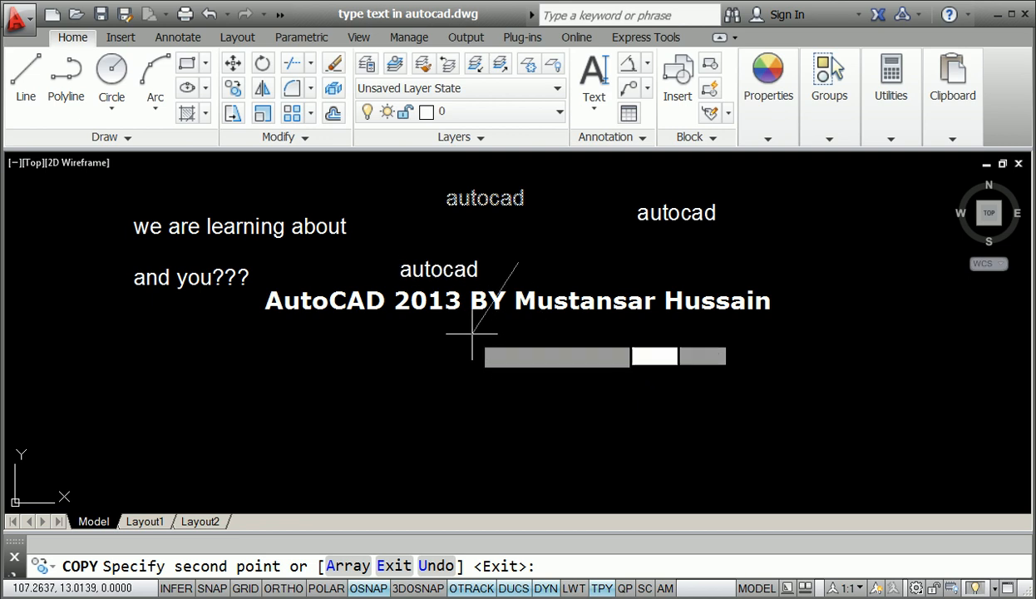
click(599, 297)
click(748, 330)
click(880, 272)
click(895, 366)
click(667, 401)
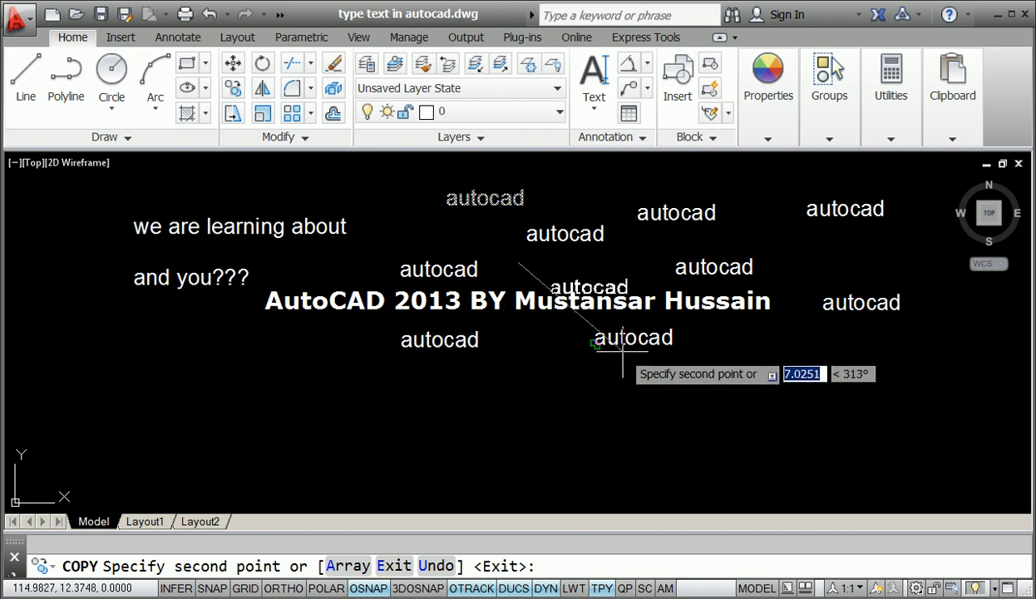
click(595, 343)
click(760, 371)
click(823, 308)
click(675, 273)
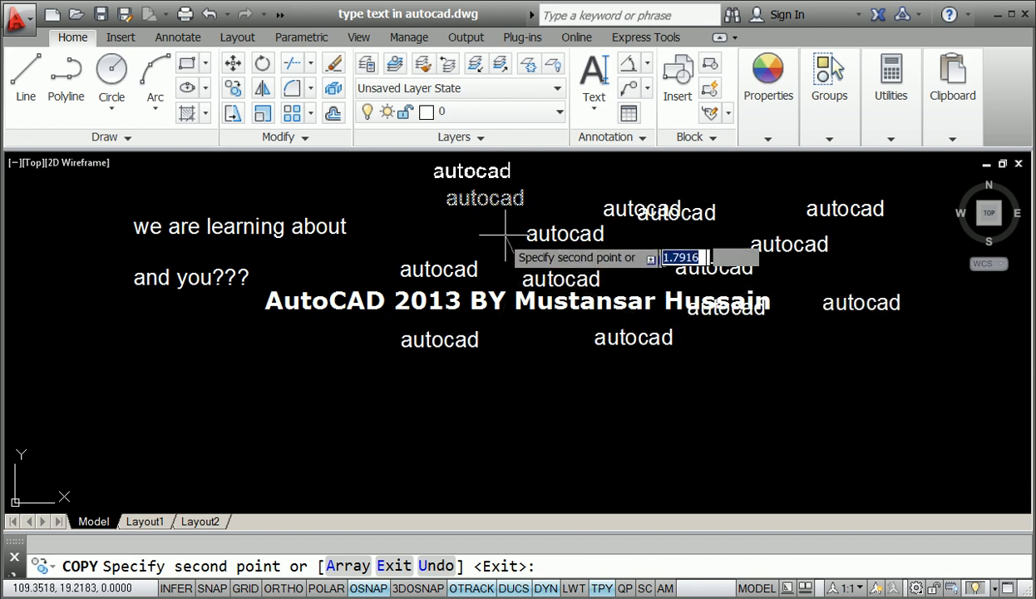
click(327, 395)
click(218, 434)
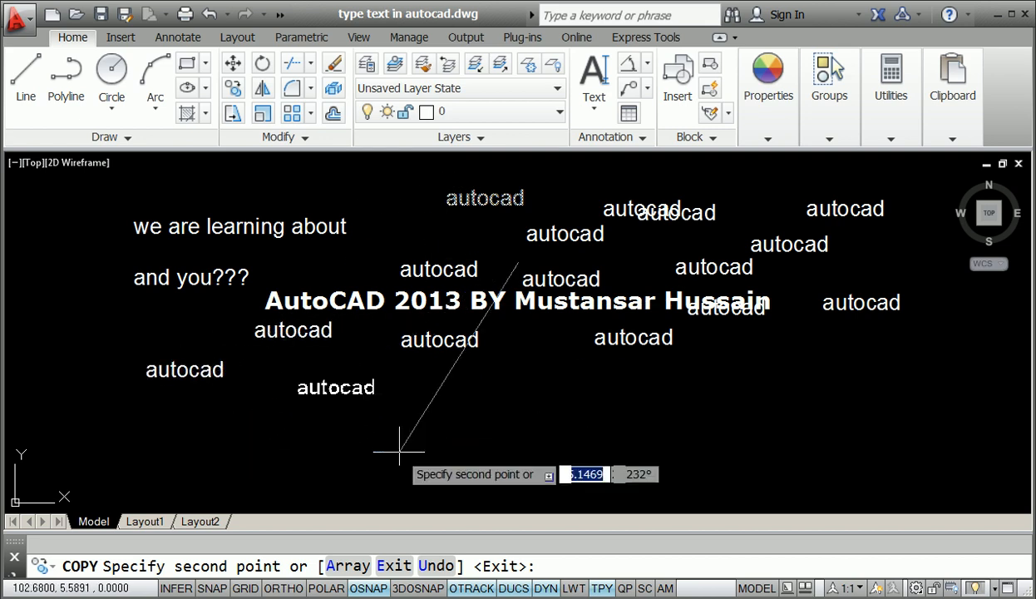
click(585, 434)
key(Return)
Step: Draw a wide horizontal rectangle in an empty area below and to the right of the copied "autocad" texts
middle_drag(456, 324, 388, 285)
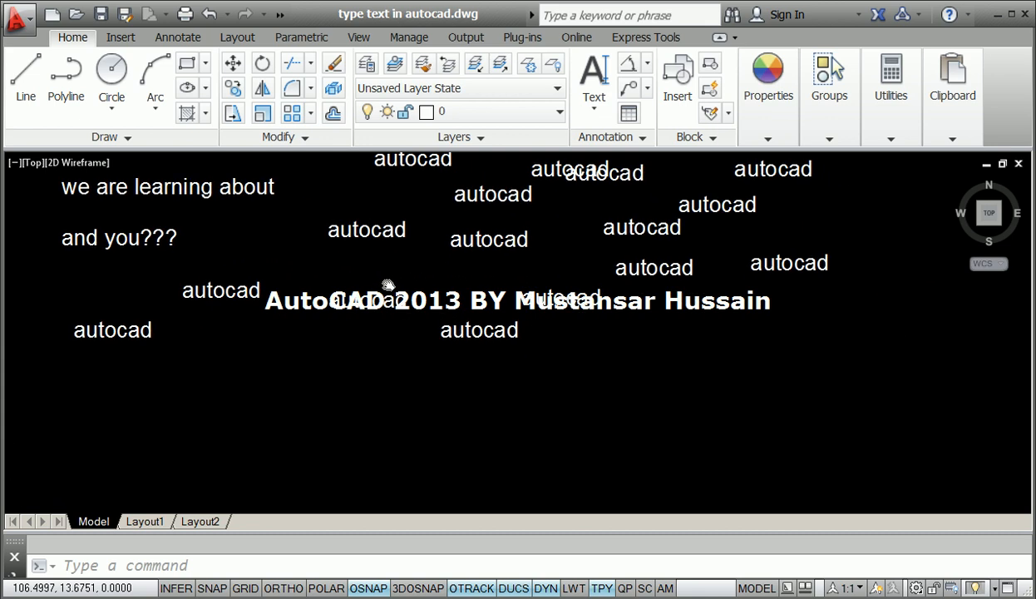
middle_drag(690, 386, 503, 238)
middle_drag(546, 325, 499, 273)
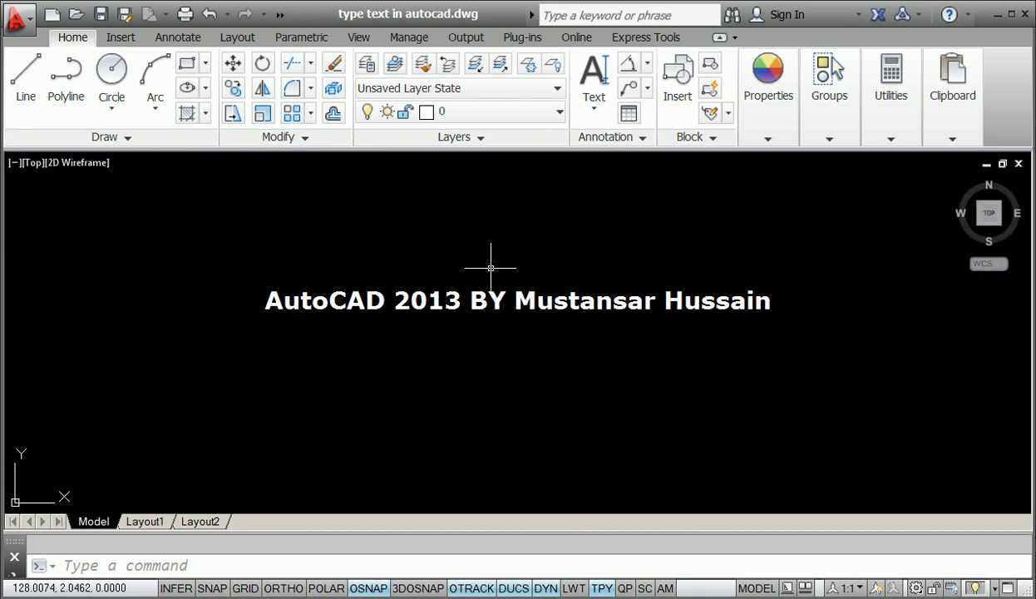
text(rec)
key(Return)
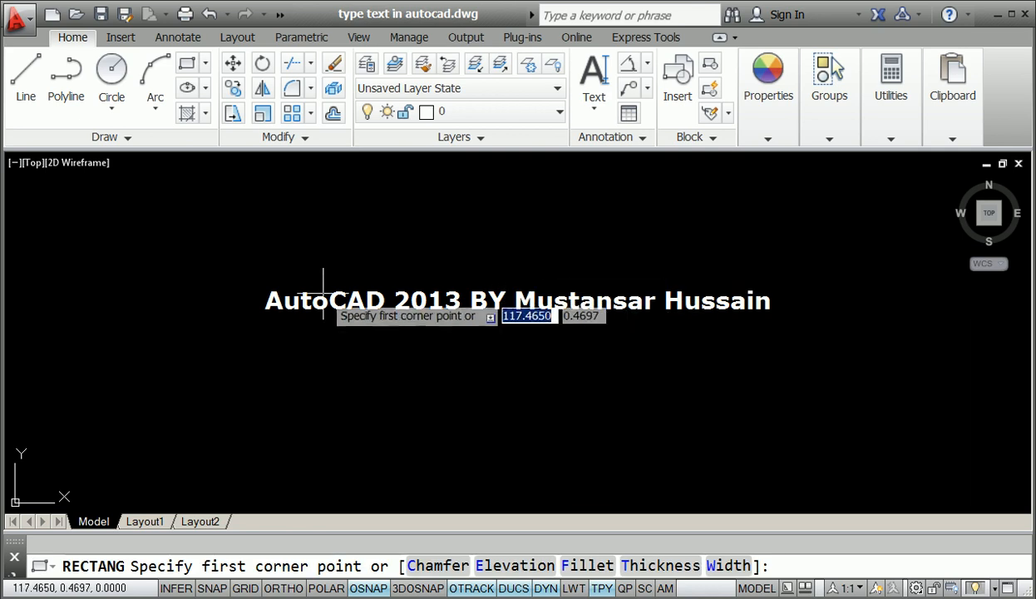
click(255, 256)
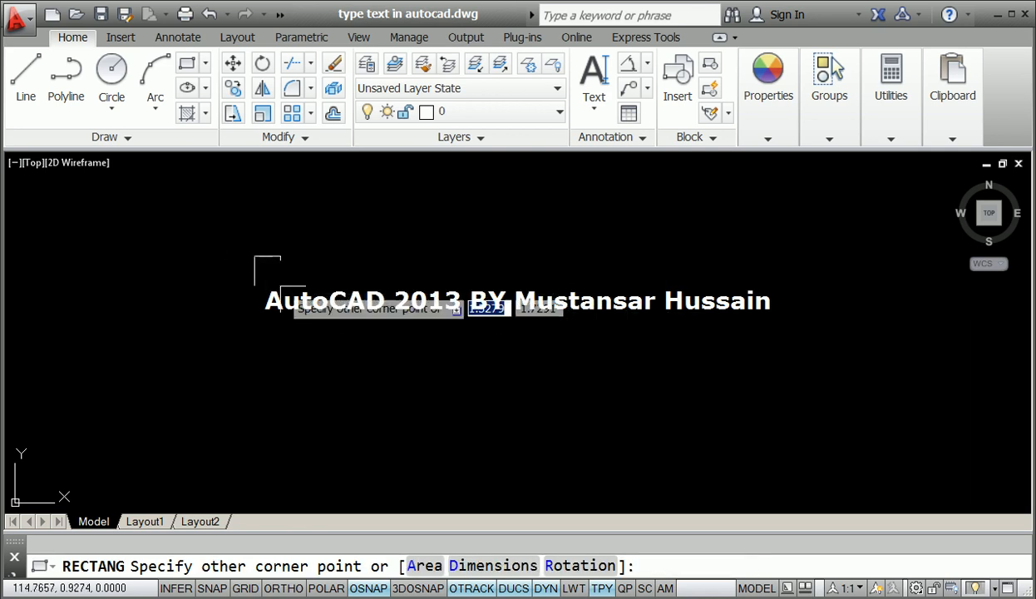
click(542, 336)
middle_drag(435, 324, 441, 331)
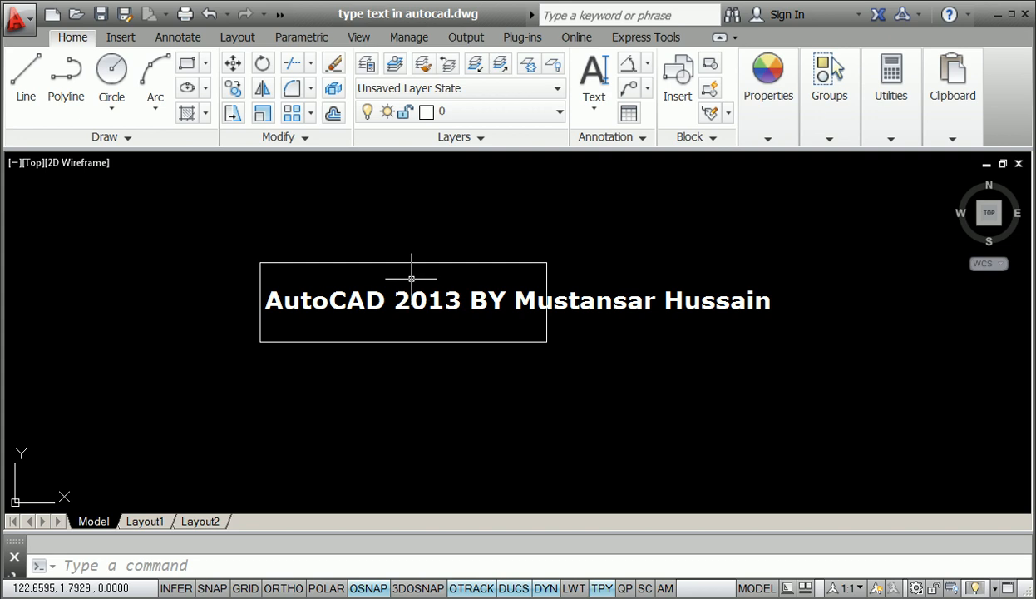
Step: Start a single-line text with MC (middle center) justification and place its middle point at the centre of the rectangle
text(TEXT)
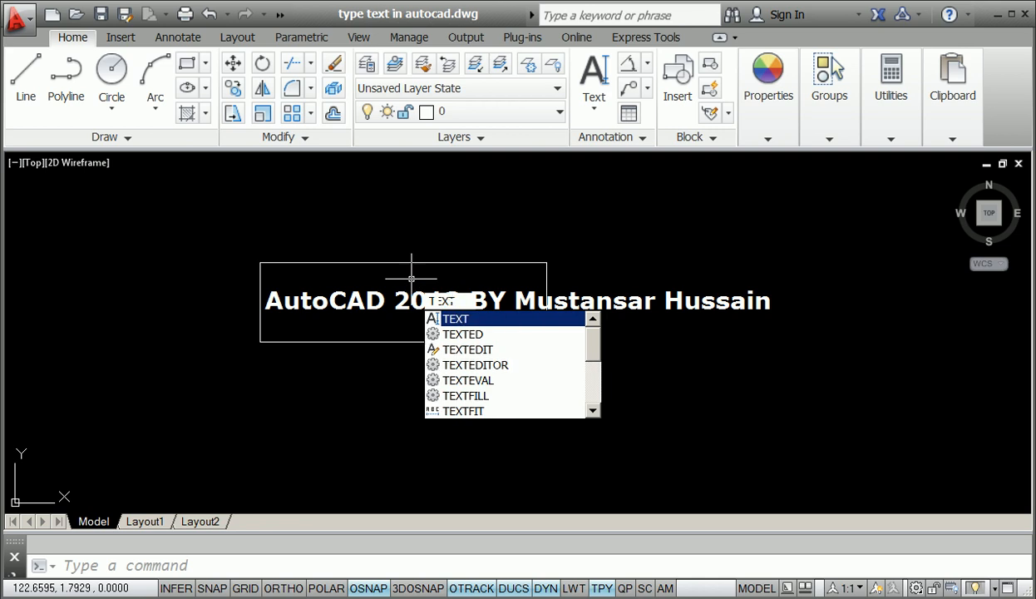
key(Return)
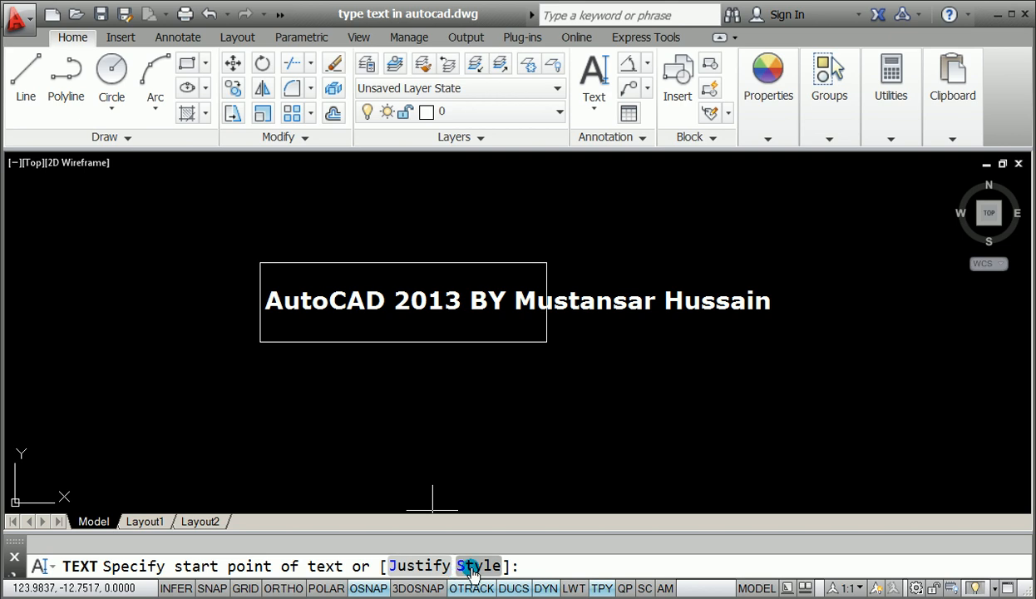
click(427, 572)
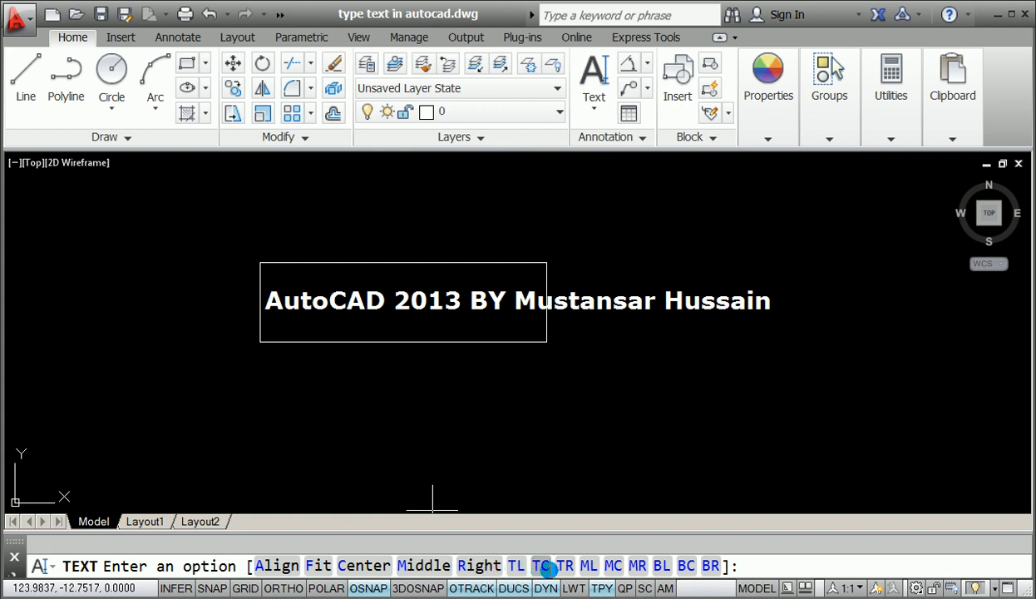
click(614, 567)
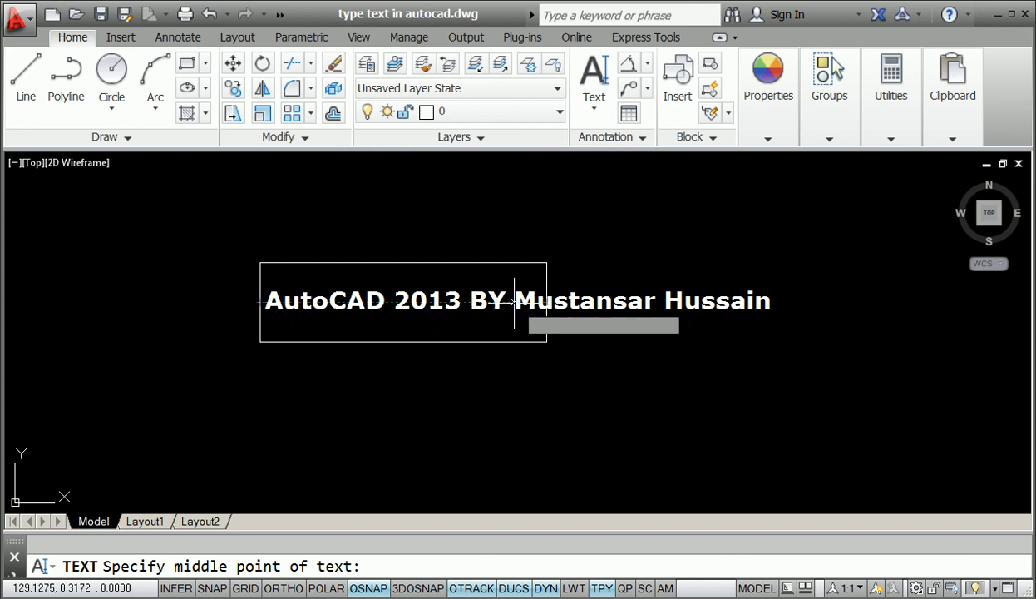
click(404, 301)
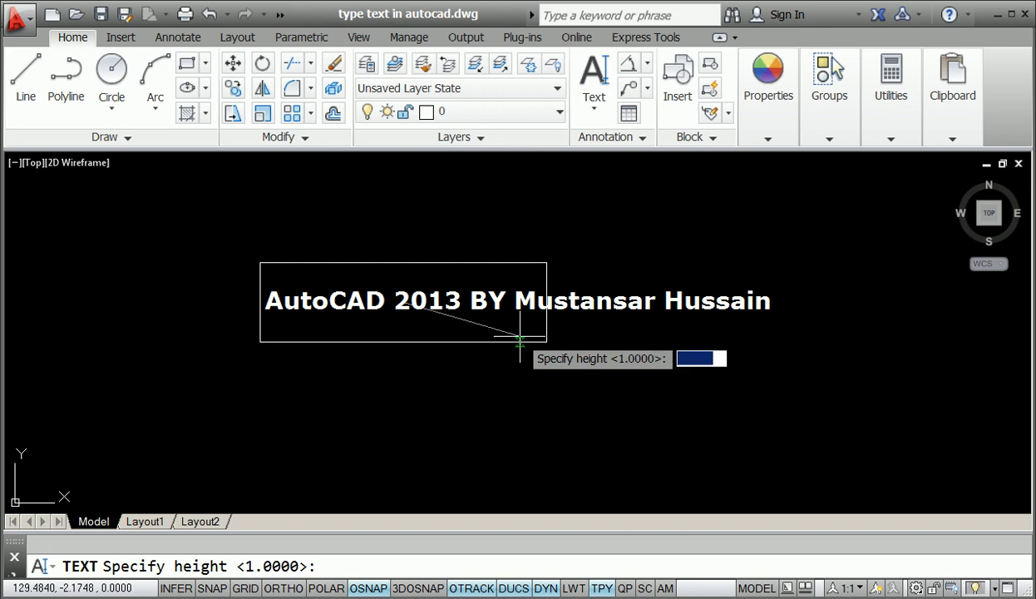
Step: Set the text height to 1 and rotation to 0, write "autocad" and finish the text command
text(1)
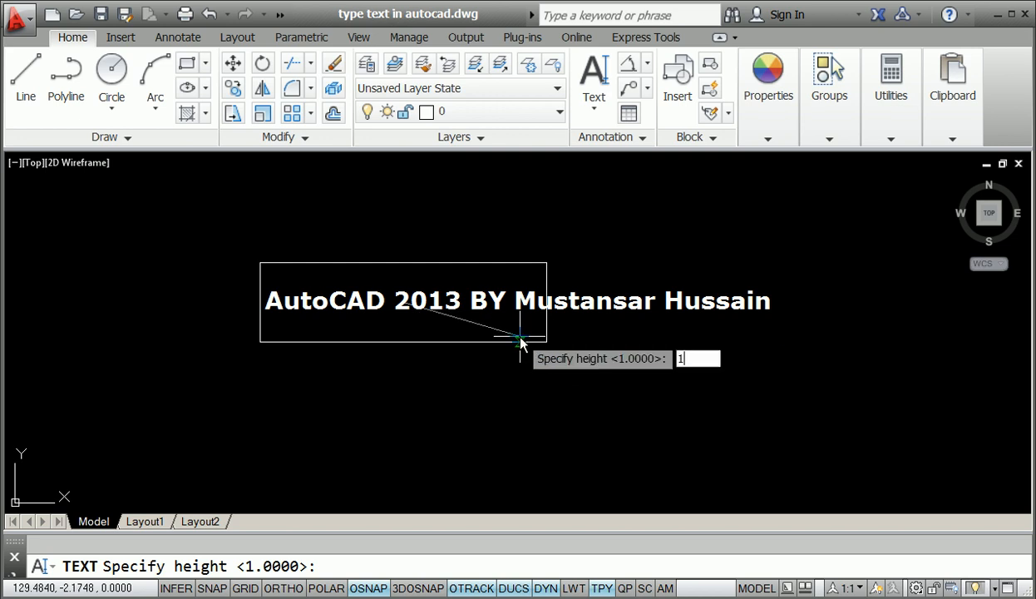
key(Return)
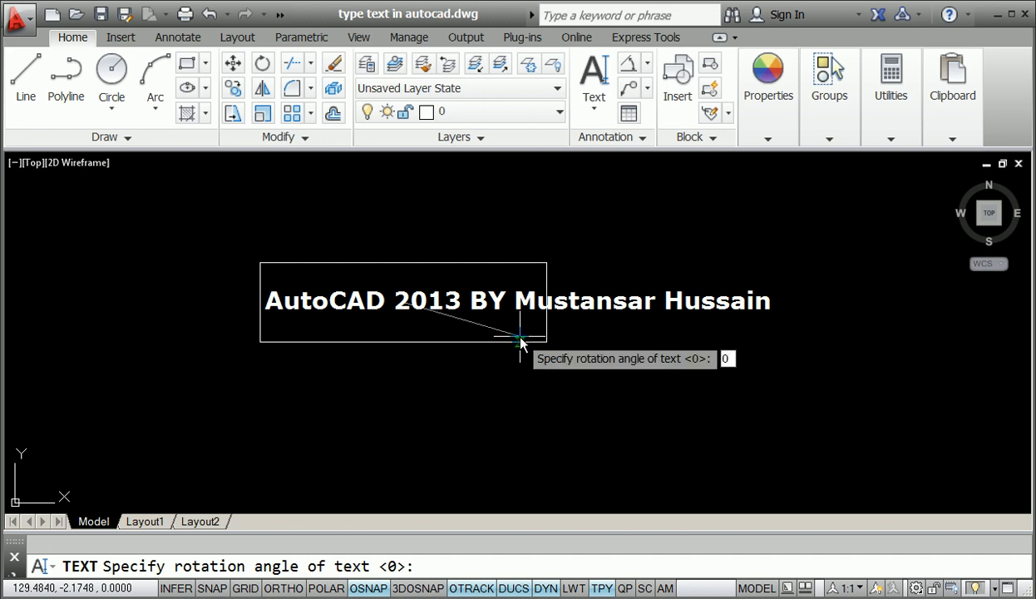
key(Return)
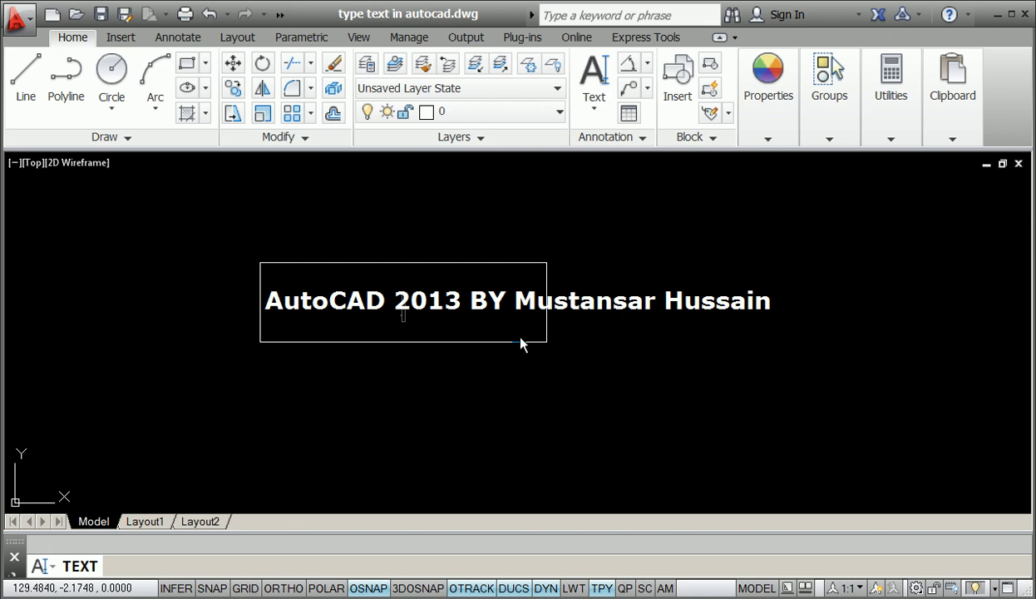
text(autocad)
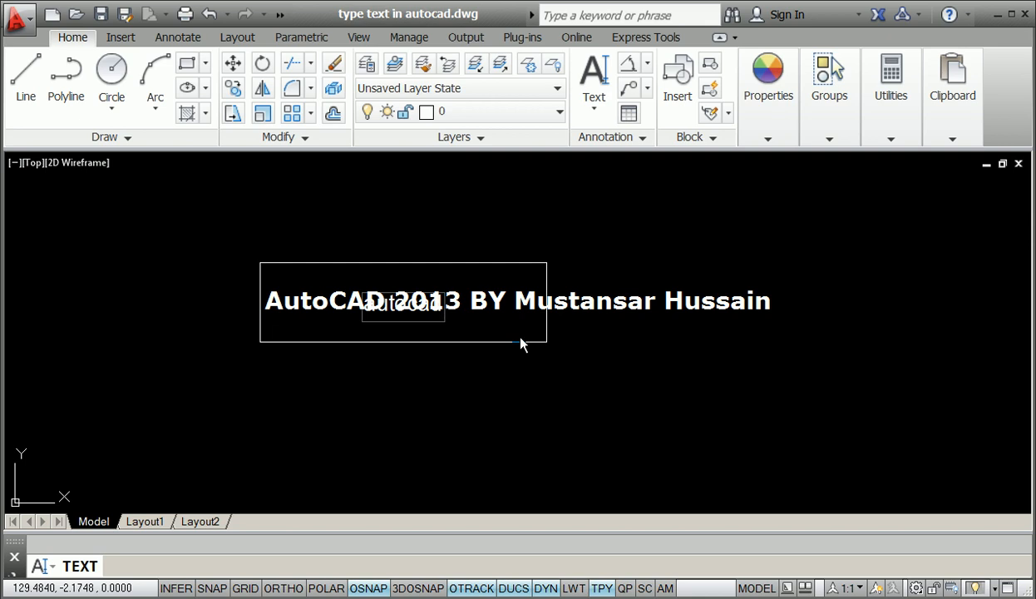
key(Return)
key(Return)
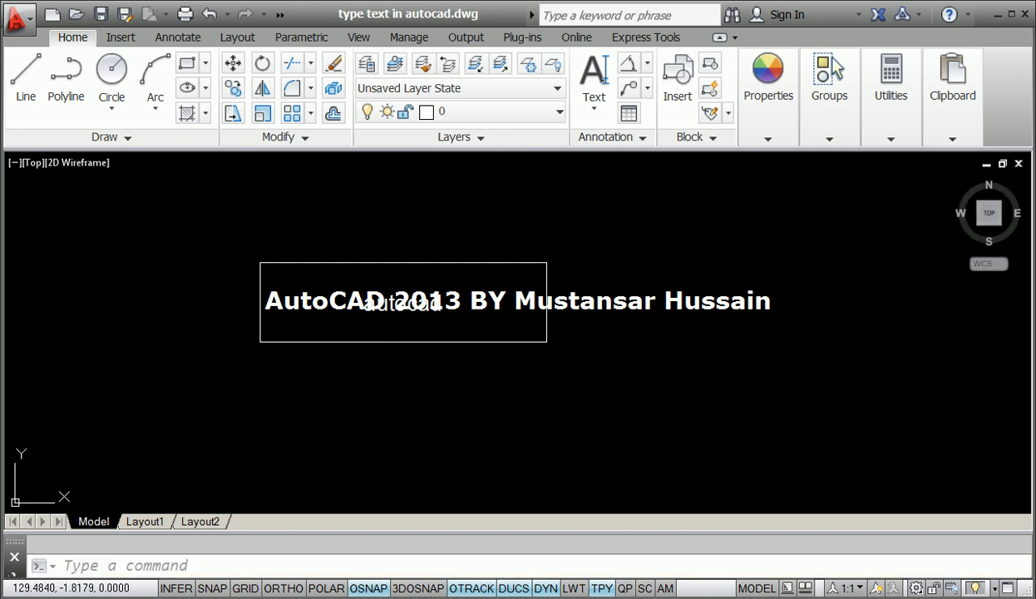
Step: Draw a second, larger horizontal rectangle in the empty area below and to the right of the first one
scroll(406, 311, up, 2)
scroll(406, 312, down, 2)
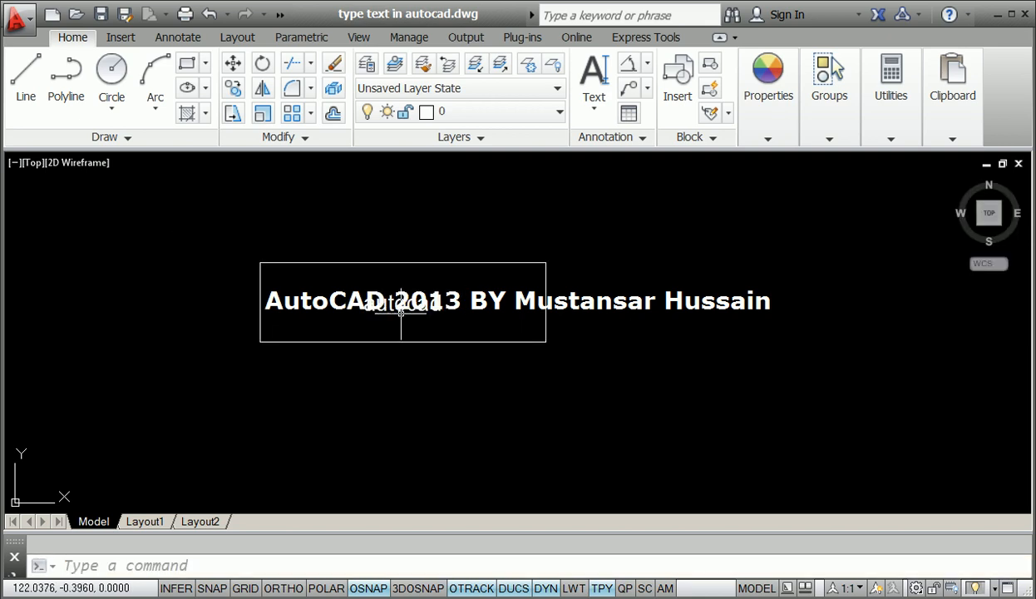
mouse_move(443, 355)
middle_down()
mouse_move(352, 279)
mouse_move(277, 173)
middle_up()
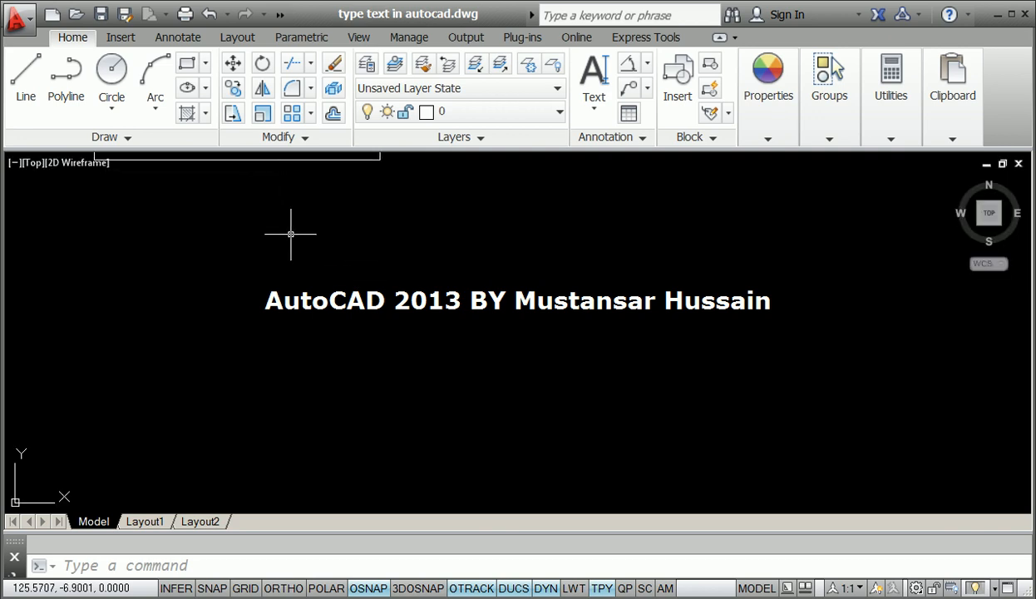
text(rec)
key(Return)
click(288, 264)
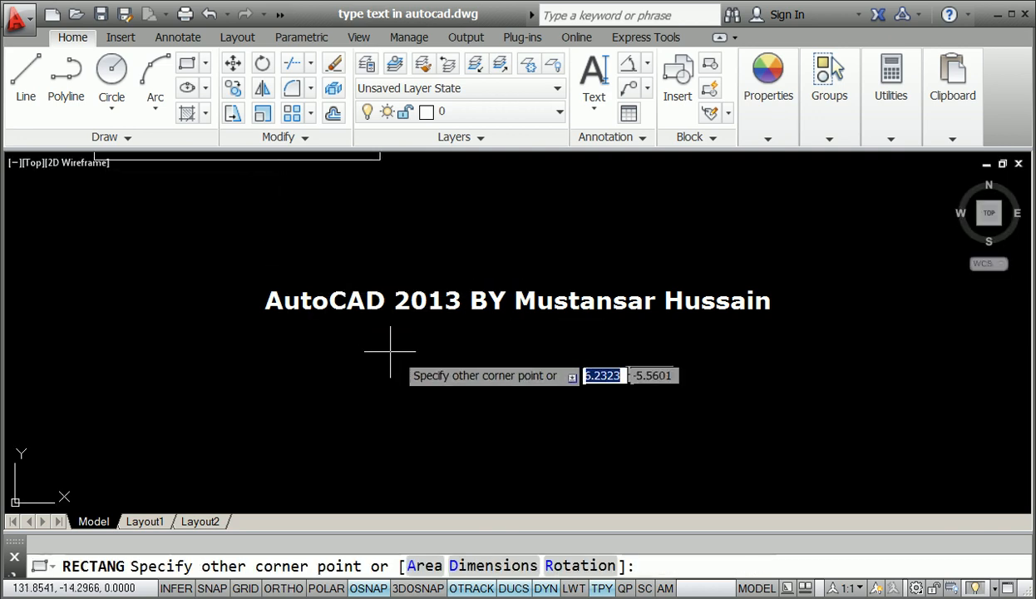
click(717, 404)
middle_drag(663, 344, 592, 344)
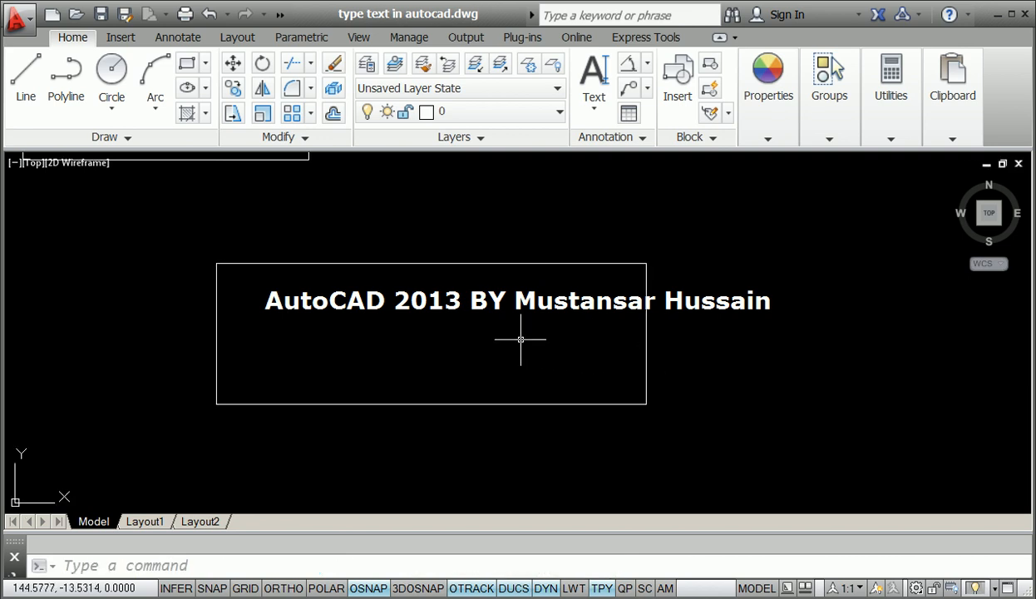
text(text)
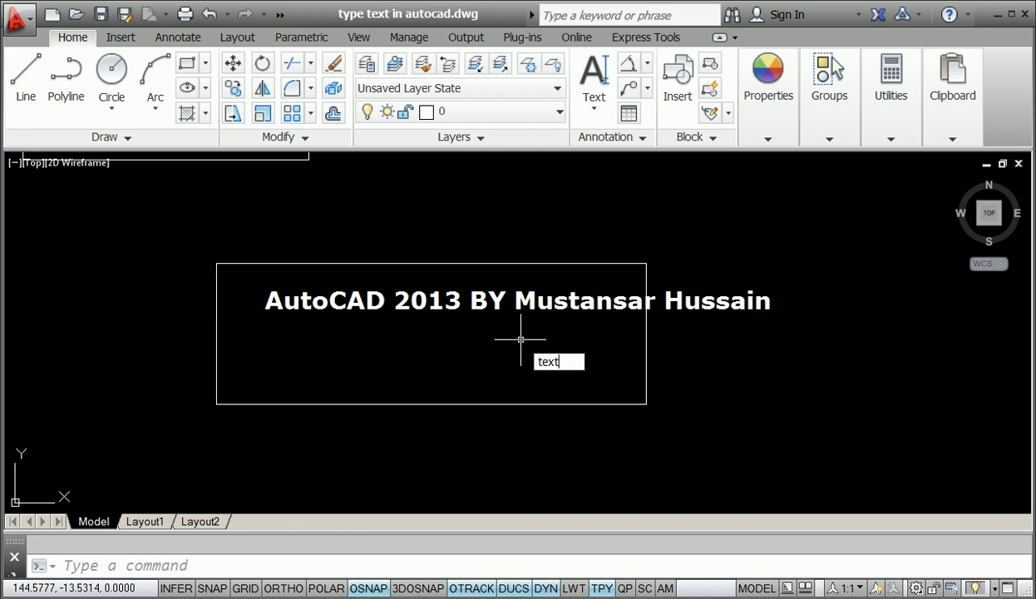
key(Return)
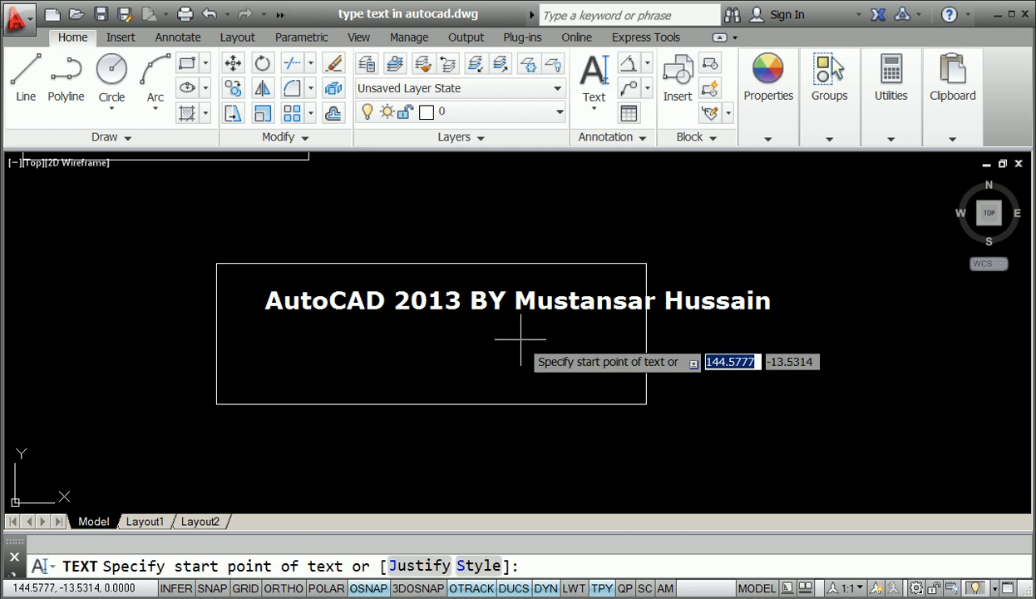
click(420, 568)
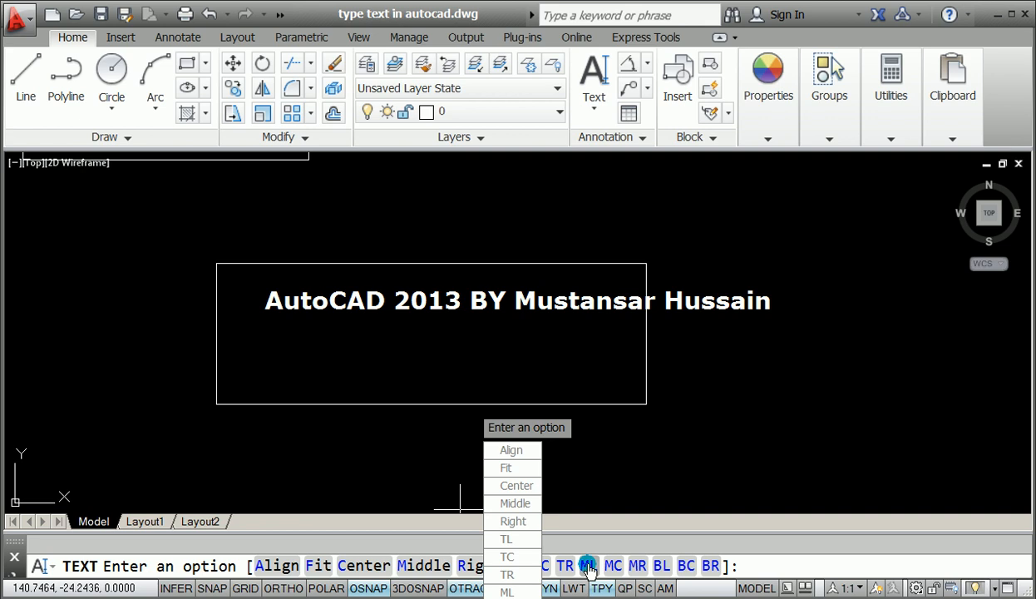
key(Escape)
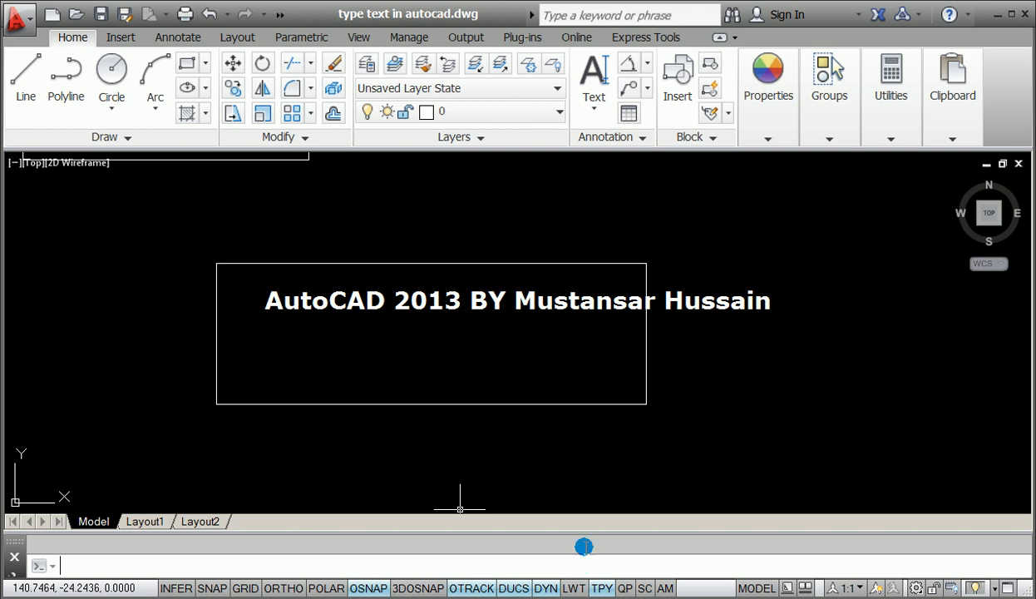
Step: Start a single-line text with ML (middle left) justification, placed at the midpoint of the second rectangle's left edge
text(text)
key(Return)
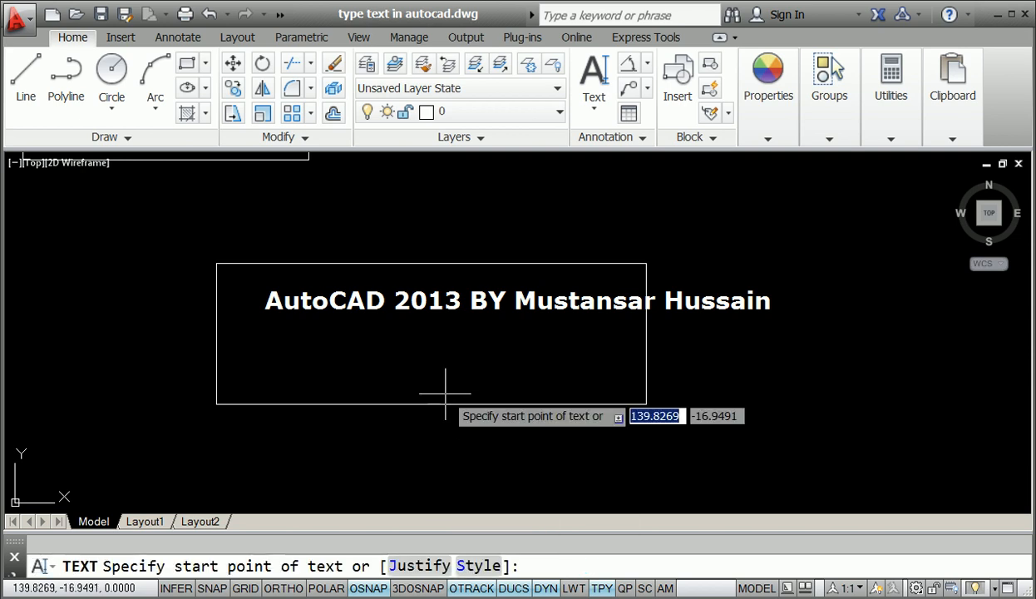
click(407, 566)
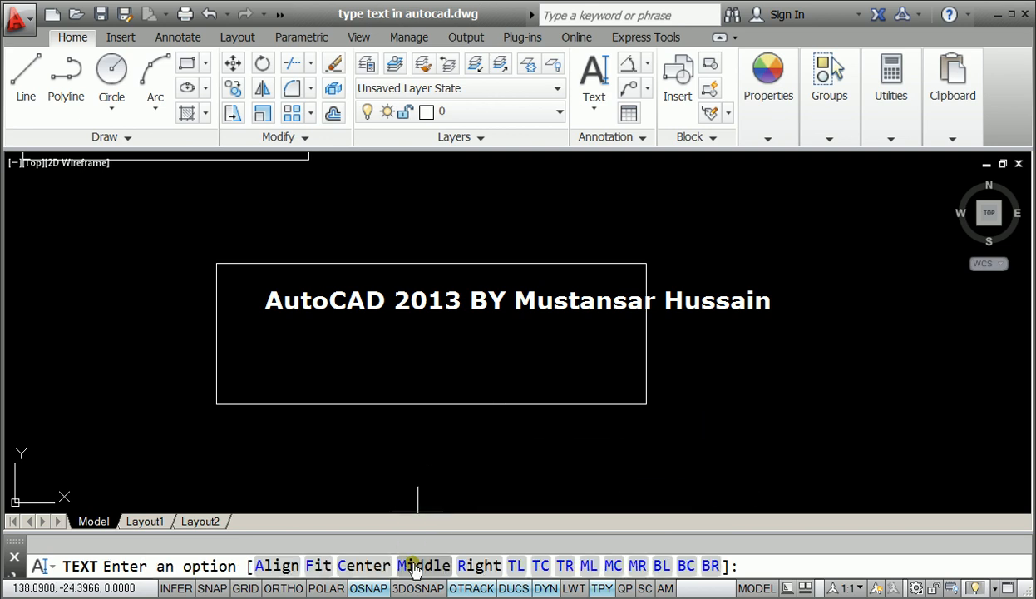
click(588, 566)
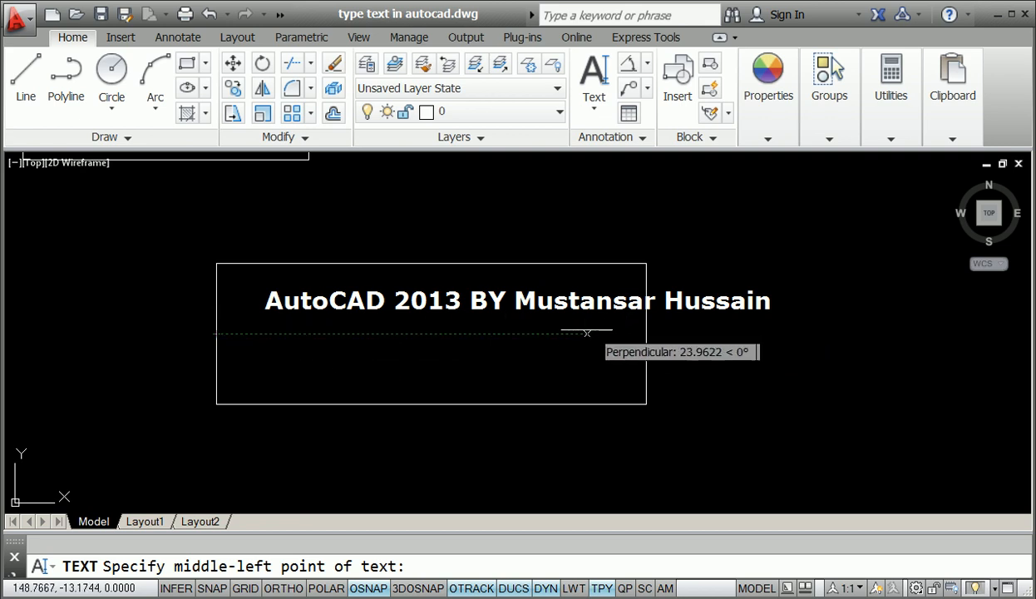
click(216, 334)
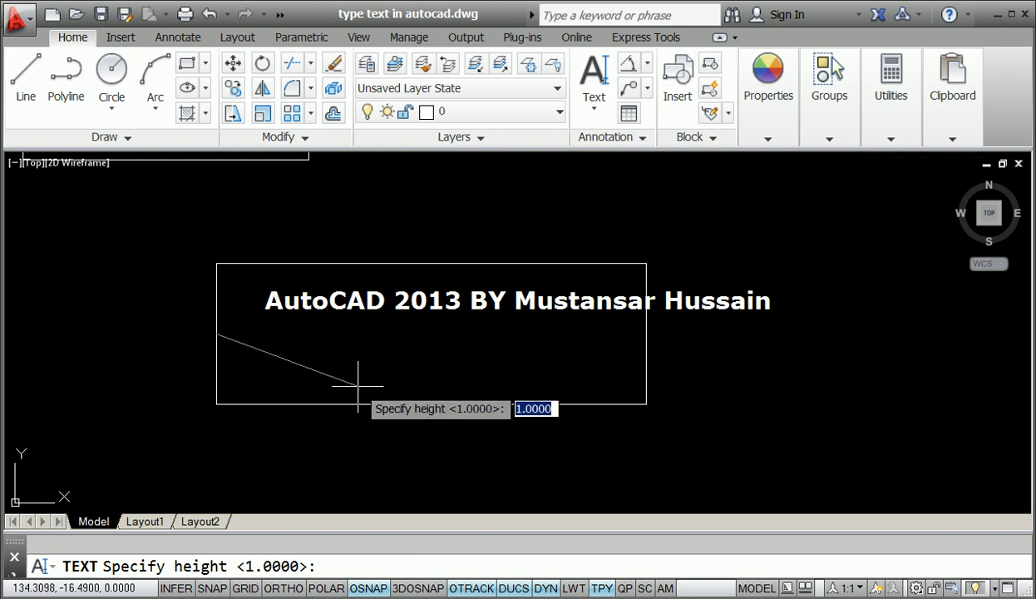
Step: Set the text height to 1 and rotation to 0, and write "we are learning about cad"
text(1)
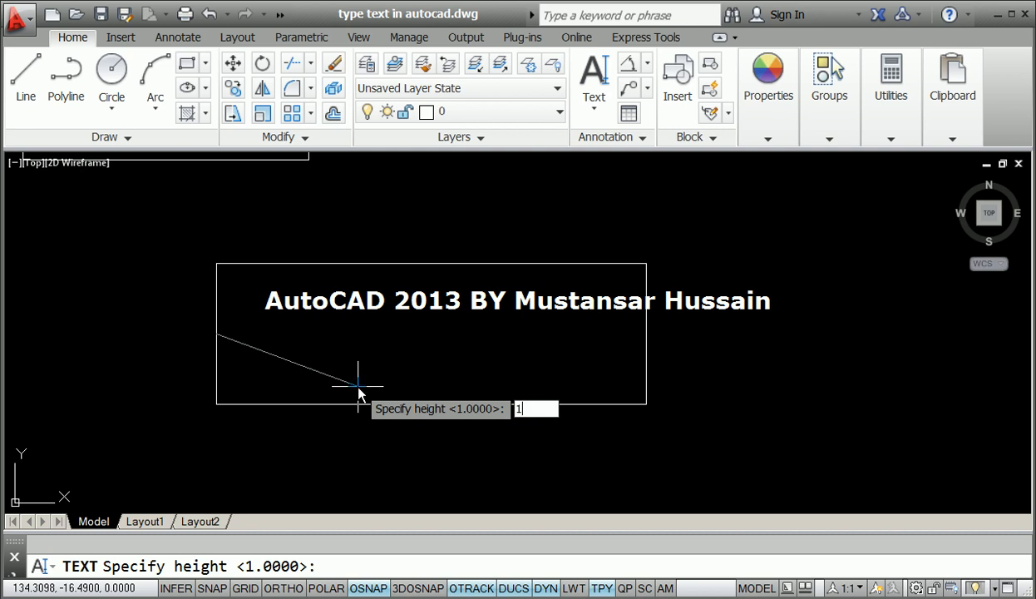
key(Return)
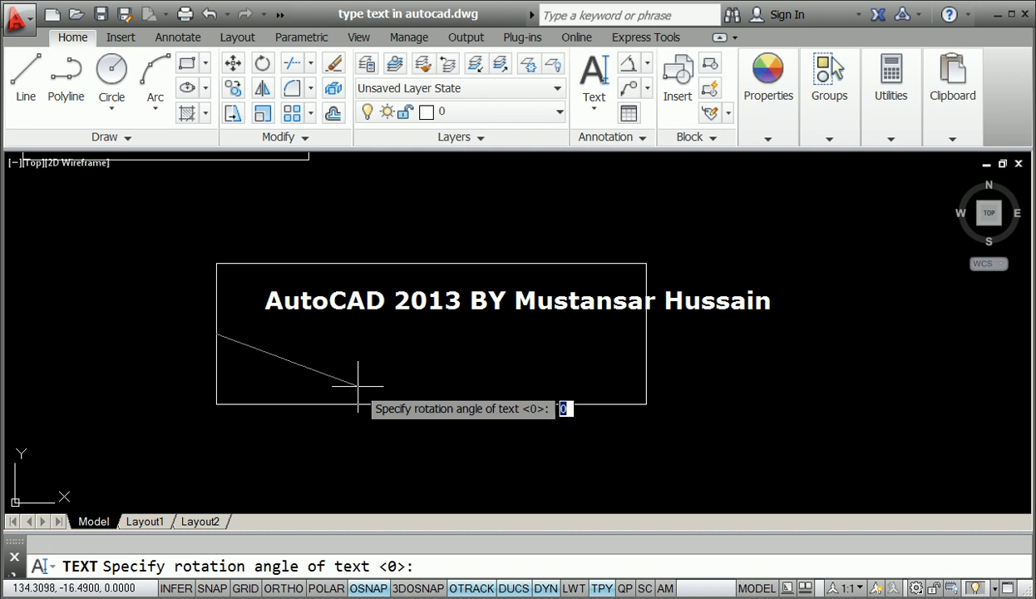
key(Return)
text(we are learning about cad)
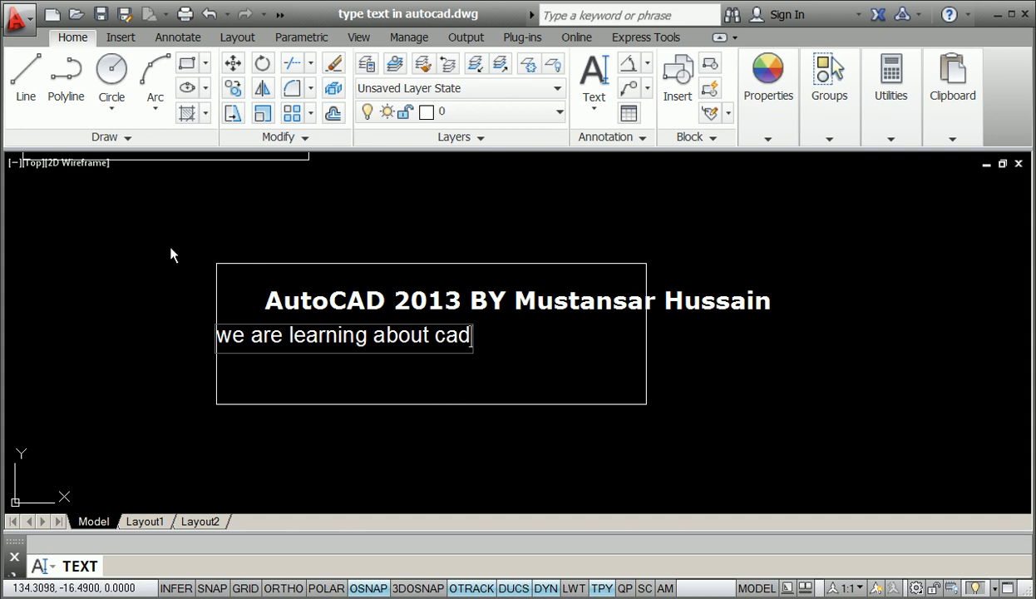
Step: Look over the earlier text examples across the drawing and end the text command back at the second rectangle
scroll(170, 253, down, 2)
scroll(116, 263, down, 2)
middle_drag(115, 264, 575, 339)
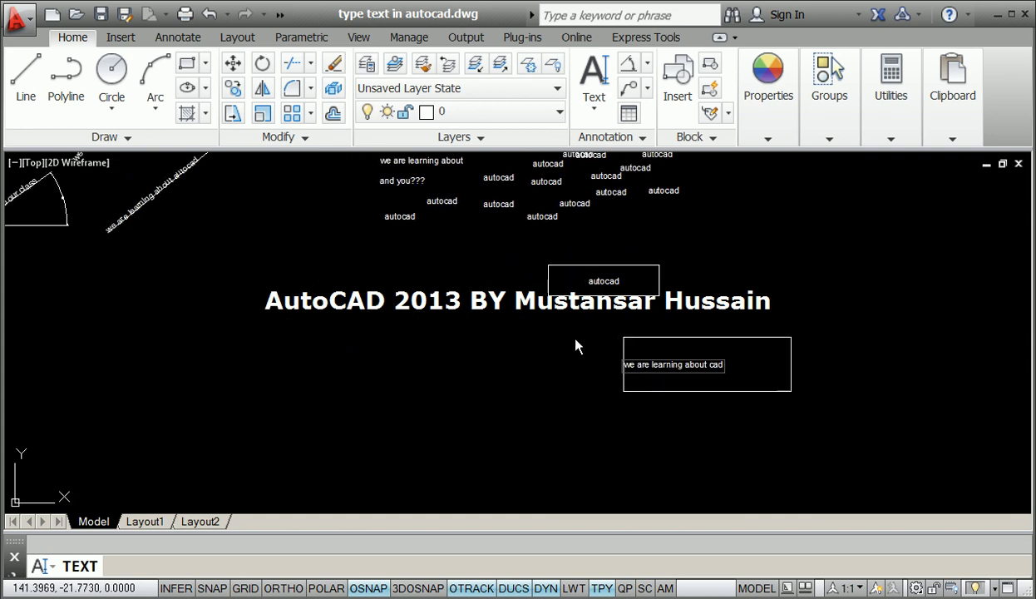
middle_drag(271, 236, 479, 381)
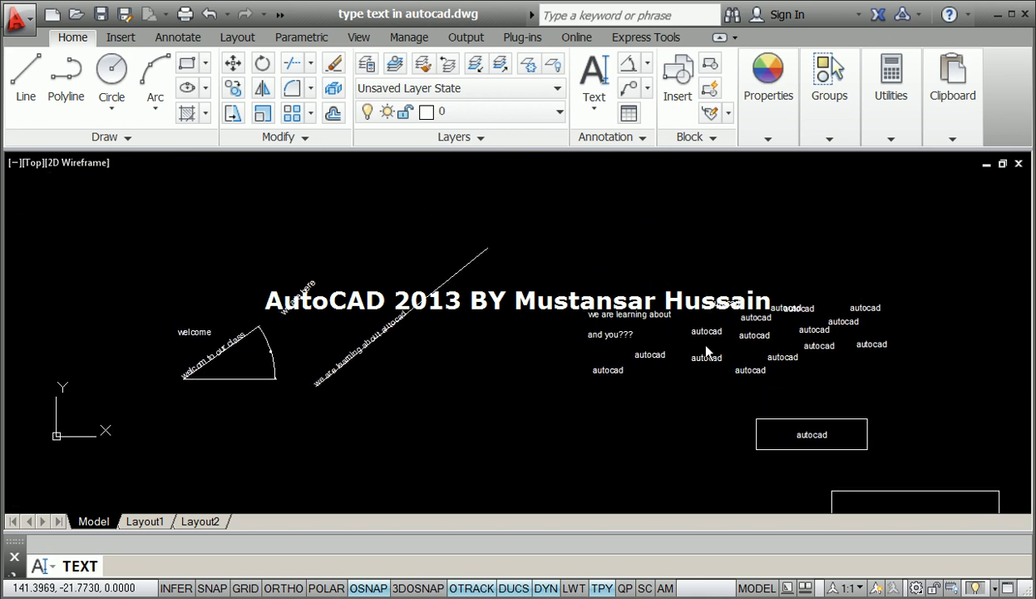
scroll(706, 351, up, 2)
scroll(637, 351, down, 2)
middle_drag(705, 353, 471, 284)
scroll(336, 265, up, 3)
scroll(335, 261, down, 3)
middle_drag(513, 320, 442, 210)
scroll(616, 344, up, 4)
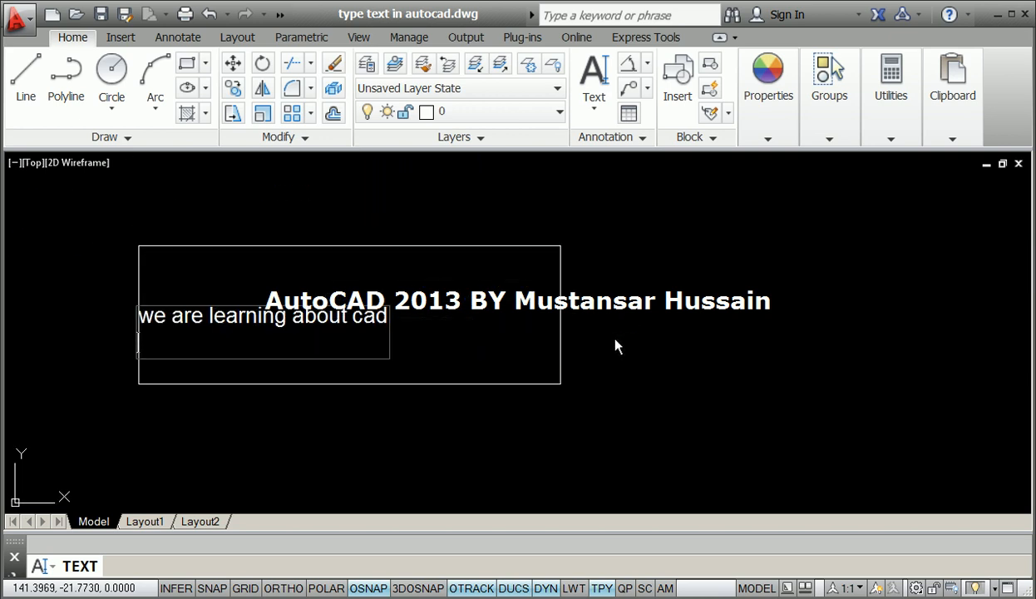
key(Return)
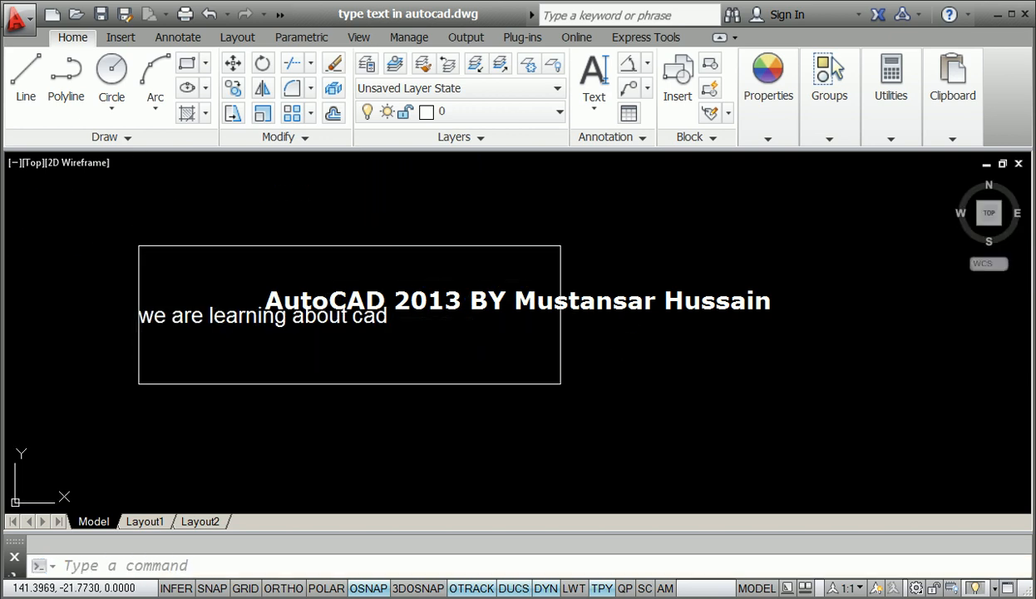